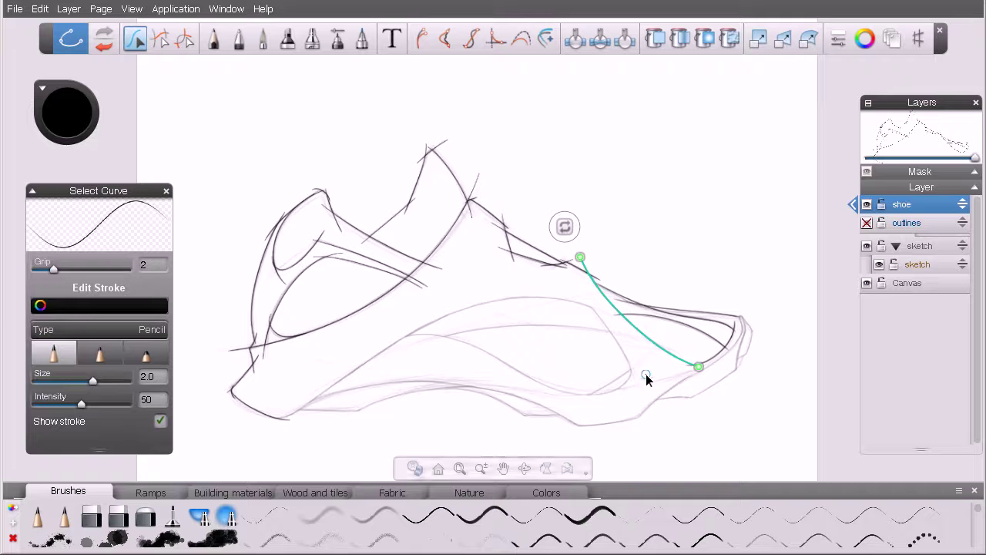
Select the long curve sweeping from heel to tongue together with the toe curve, and clear the selection
{"action": "left_click", "coordinate": [443, 237], "text": "shift"}
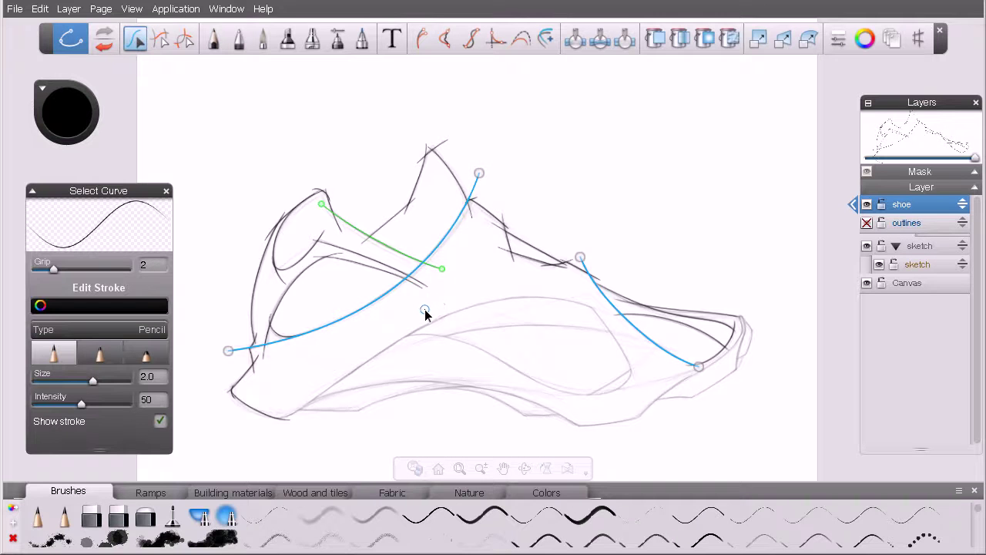
{"action": "left_click", "coordinate": [288, 282]}
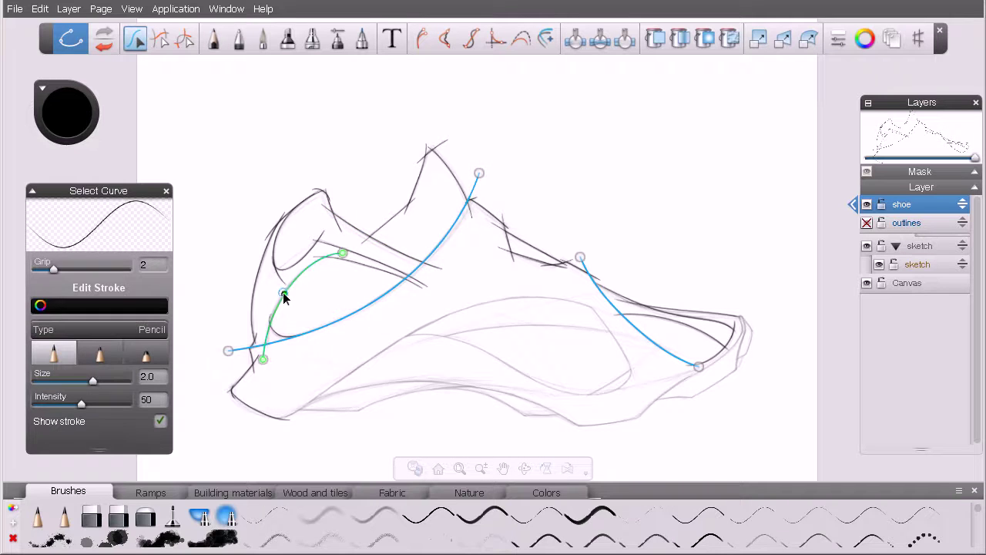
{"action": "left_click", "coordinate": [334, 256]}
{"action": "left_click", "coordinate": [473, 250]}
{"action": "left_click_drag", "start_coordinate": [486, 297], "coordinate": [625, 329]}
{"action": "left_click", "coordinate": [700, 165]}
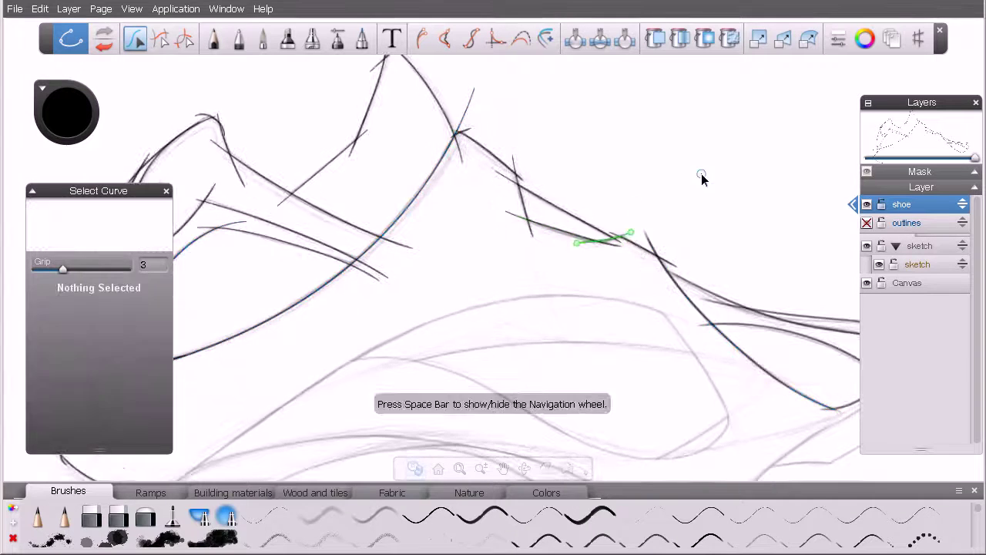
Select the three curves crossing at the tongue tip together with Select Curve, and clear the selection
{"action": "key", "text": "space"}
{"action": "left_click_drag", "start_coordinate": [398, 177], "coordinate": [467, 262]}
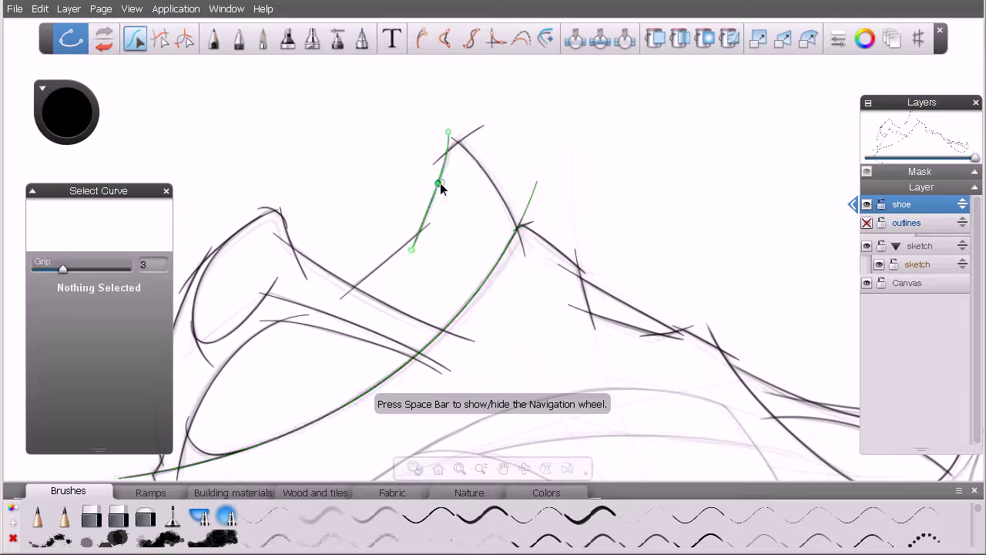
{"action": "mouse_move", "coordinate": [512, 91]}
{"action": "left_mouse_down"}
{"action": "mouse_move", "coordinate": [423, 183]}
{"action": "mouse_move", "coordinate": [446, 176]}
{"action": "left_mouse_up"}
{"action": "left_click", "coordinate": [445, 176]}
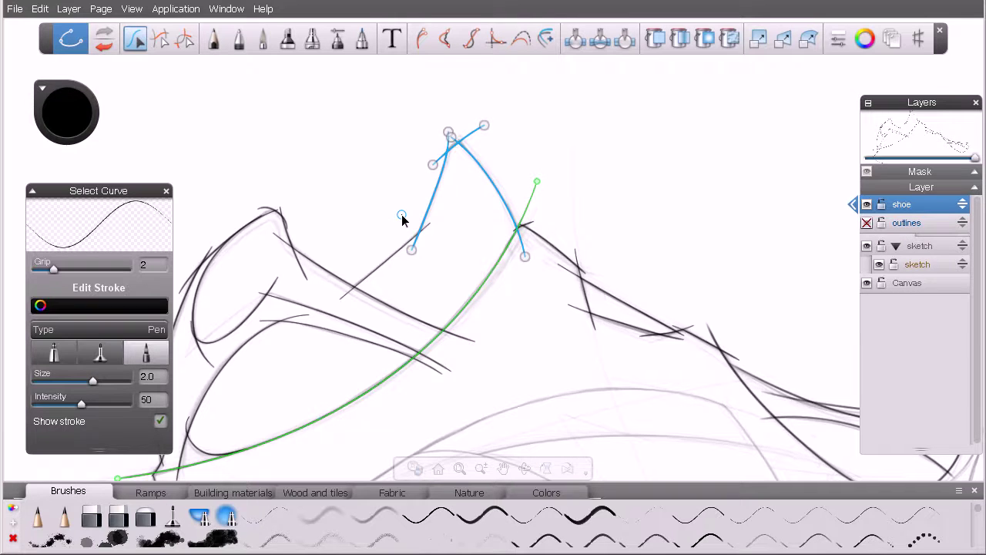
{"action": "left_click", "coordinate": [527, 136]}
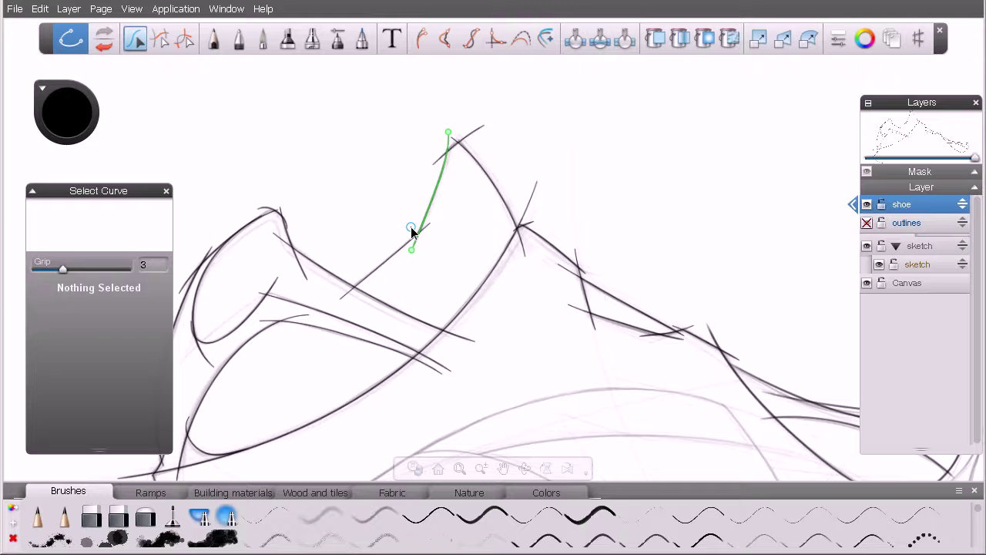
{"action": "left_click", "coordinate": [453, 136]}
{"action": "left_click", "coordinate": [462, 140]}
Delete the overhanging curve ends at the tongue tip using Select Segment Tails
{"action": "left_click", "coordinate": [185, 40]}
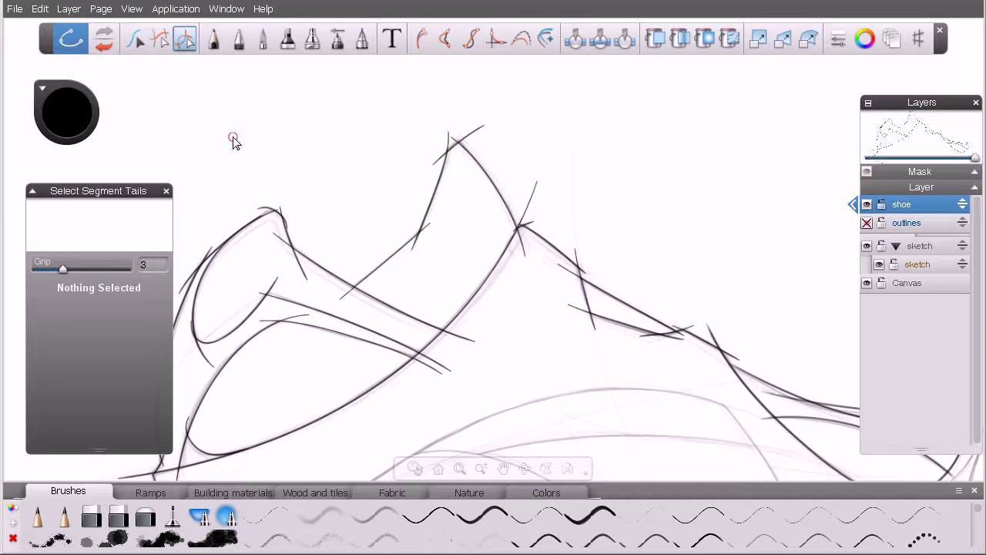
{"action": "left_click_drag", "start_coordinate": [513, 103], "coordinate": [383, 192]}
{"action": "key", "text": "space"}
{"action": "left_click_drag", "start_coordinate": [476, 173], "coordinate": [543, 221]}
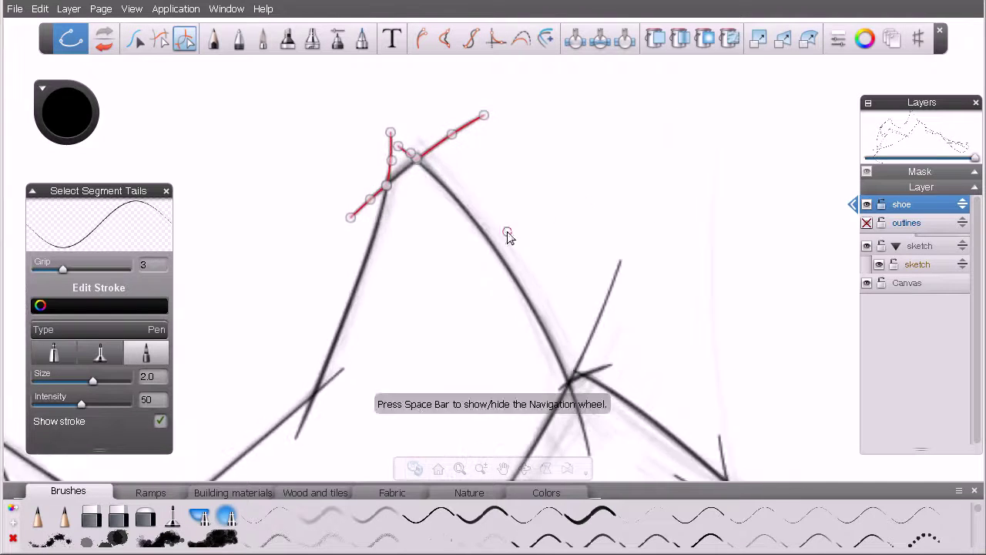
{"action": "left_click", "coordinate": [583, 101]}
{"action": "mouse_move", "coordinate": [593, 90]}
{"action": "left_mouse_down"}
{"action": "mouse_move", "coordinate": [408, 176]}
{"action": "mouse_move", "coordinate": [297, 278]}
{"action": "mouse_move", "coordinate": [290, 266]}
{"action": "left_mouse_up"}
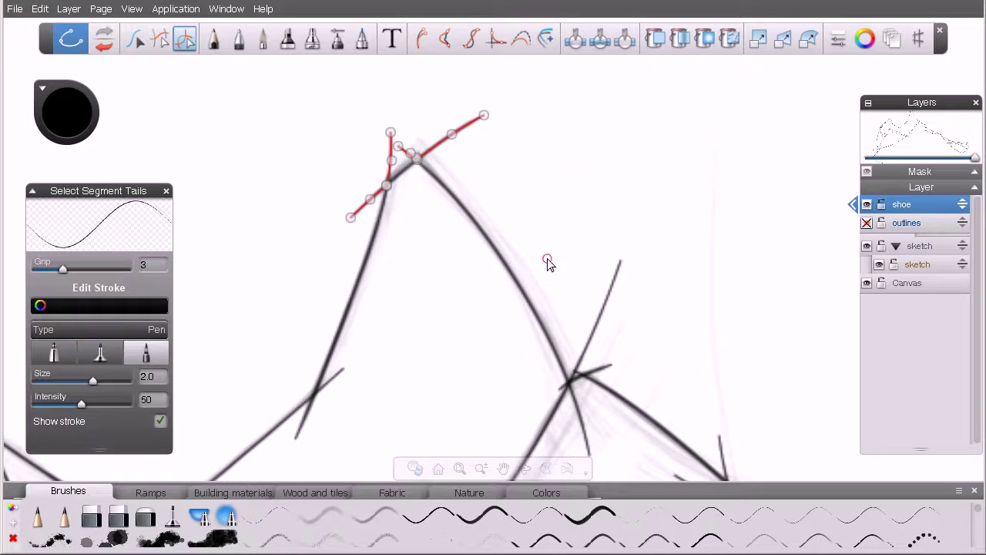
{"action": "left_click", "coordinate": [462, 302]}
Delete the overhanging tails at both ends of the tongue's short lower line
{"action": "key", "text": "space"}
{"action": "left_click_drag", "start_coordinate": [455, 249], "coordinate": [398, 344]}
{"action": "key", "text": "space"}
{"action": "mouse_move", "coordinate": [413, 381]}
{"action": "left_mouse_down"}
{"action": "mouse_move", "coordinate": [557, 264]}
{"action": "mouse_move", "coordinate": [590, 258]}
{"action": "left_mouse_up"}
{"action": "mouse_move", "coordinate": [574, 130]}
{"action": "left_mouse_down"}
{"action": "mouse_move", "coordinate": [438, 225]}
{"action": "mouse_move", "coordinate": [401, 274]}
{"action": "left_mouse_up"}
Delete the overhanging tails around the pointed collar tip and on the upper back of the heel
{"action": "mouse_move", "coordinate": [414, 117]}
{"action": "left_mouse_down"}
{"action": "mouse_move", "coordinate": [290, 207]}
{"action": "mouse_move", "coordinate": [289, 223]}
{"action": "left_mouse_up"}
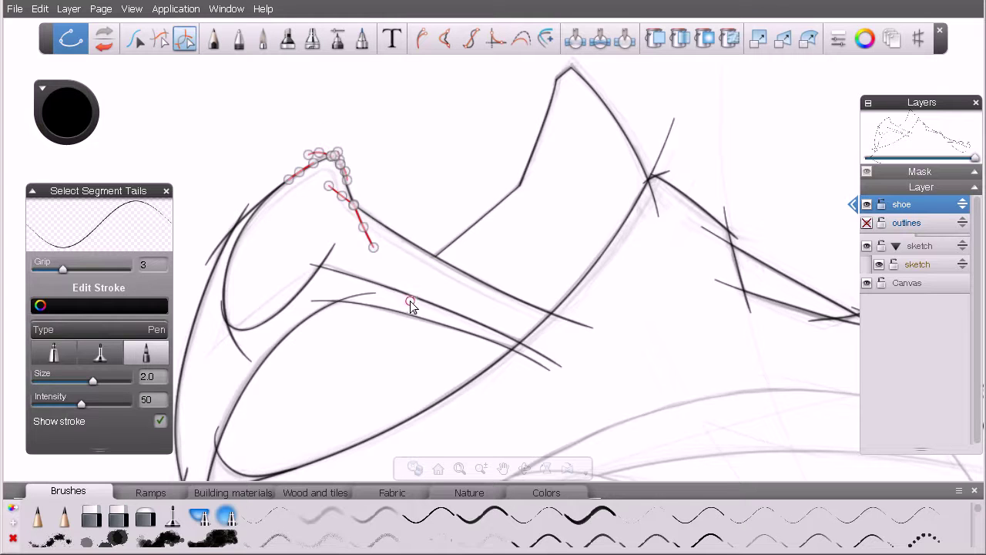
{"action": "left_click", "coordinate": [410, 302]}
{"action": "left_click_drag", "start_coordinate": [283, 154], "coordinate": [195, 270]}
{"action": "left_click", "coordinate": [383, 256]}
Try deleting all the overhanging tails around the inner heel panel, including those at its lower rear corner
{"action": "key", "text": "space"}
{"action": "left_click_drag", "start_coordinate": [436, 381], "coordinate": [545, 277]}
{"action": "mouse_move", "coordinate": [478, 129]}
{"action": "left_mouse_down"}
{"action": "mouse_move", "coordinate": [400, 172]}
{"action": "mouse_move", "coordinate": [335, 269]}
{"action": "left_mouse_up"}
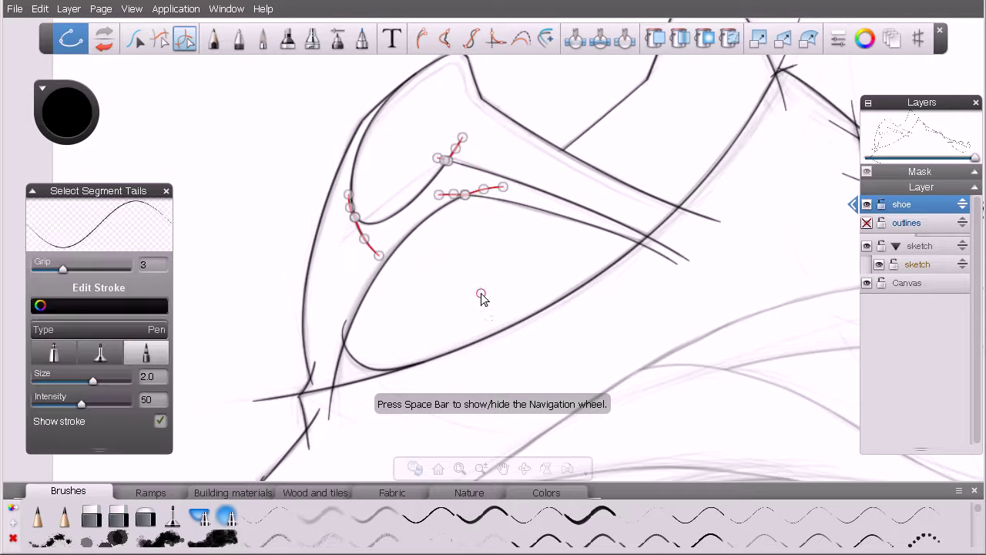
{"action": "left_click", "coordinate": [493, 327]}
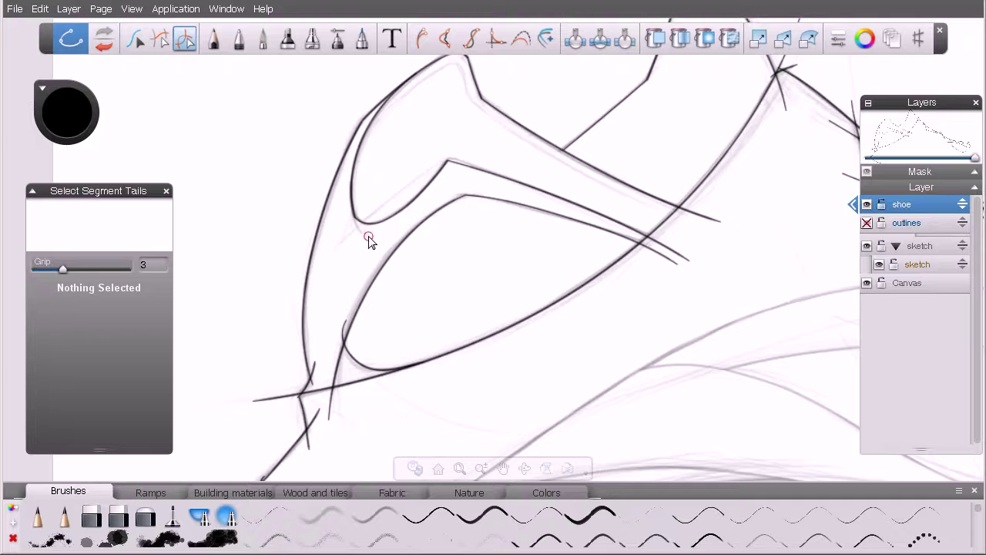
{"action": "key", "text": "ctrl+z"}
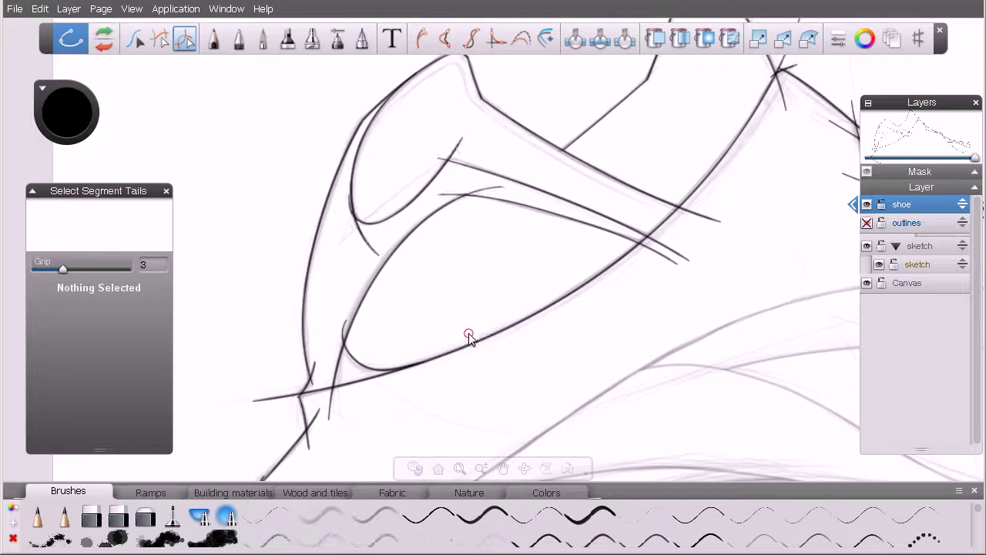
Delete only the overhanging tails at the front peaks of the inner heel panel and the side panel
{"action": "left_click_drag", "start_coordinate": [495, 136], "coordinate": [446, 279]}
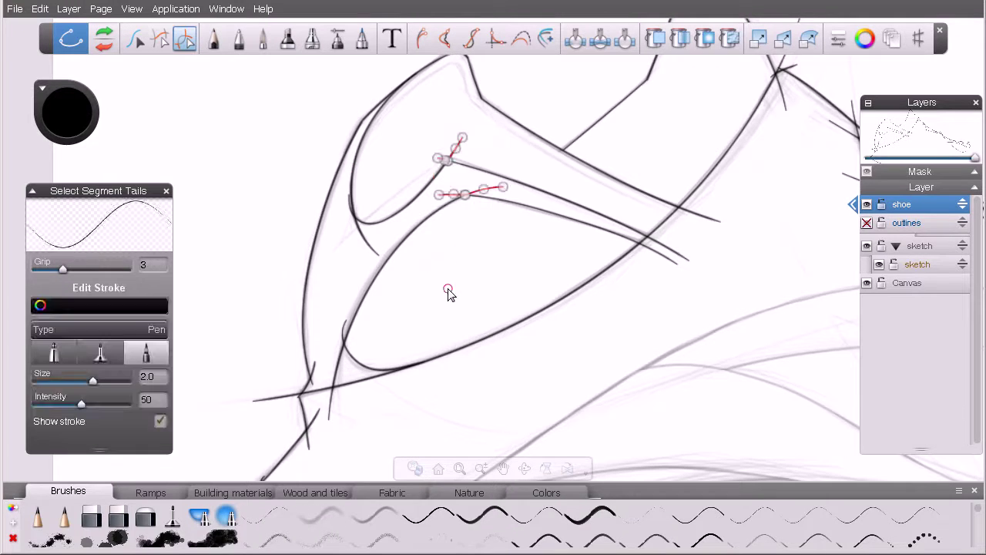
{"action": "key", "text": "Delete"}
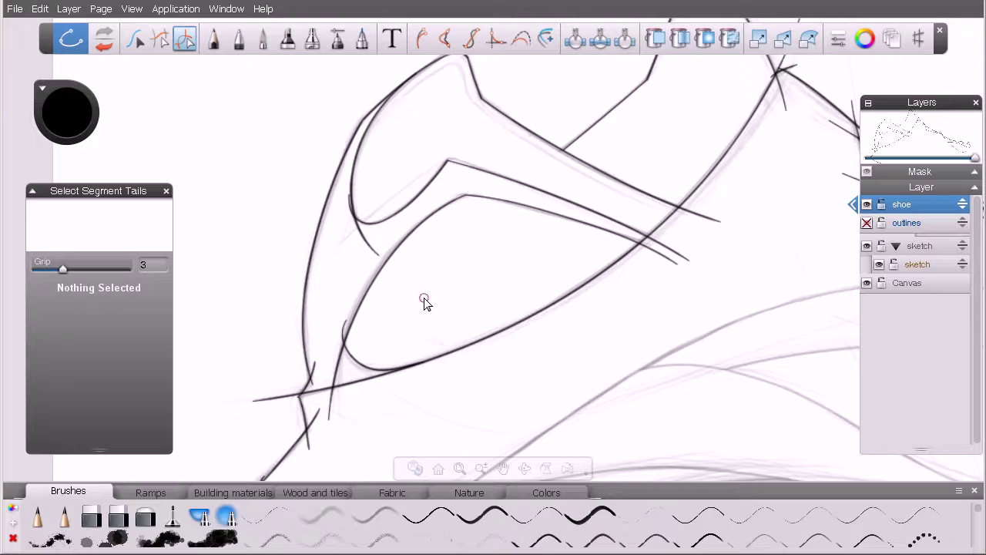
Select the lower edge of the inner heel panel between its two intersections using Select Curve Segment
{"action": "left_click", "coordinate": [160, 40]}
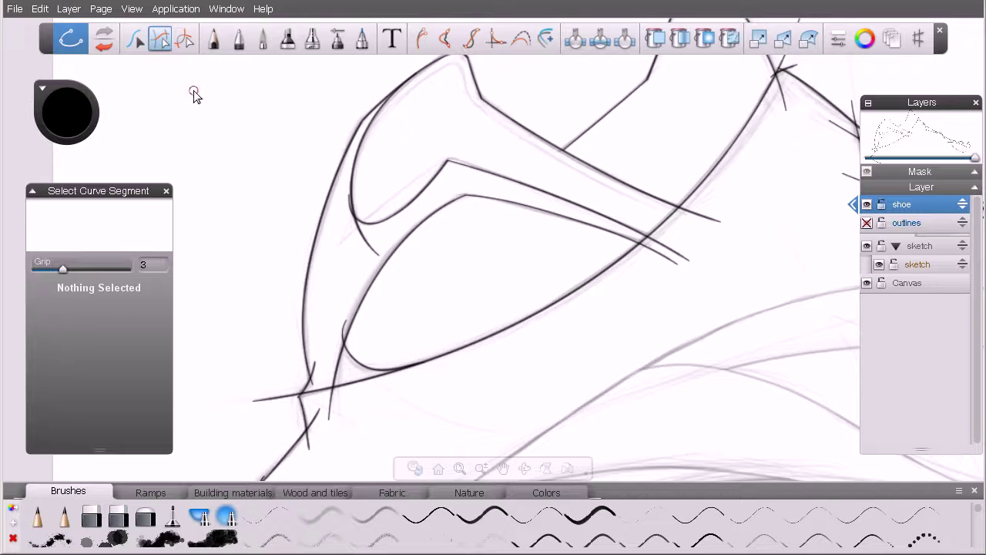
{"action": "key", "text": "space"}
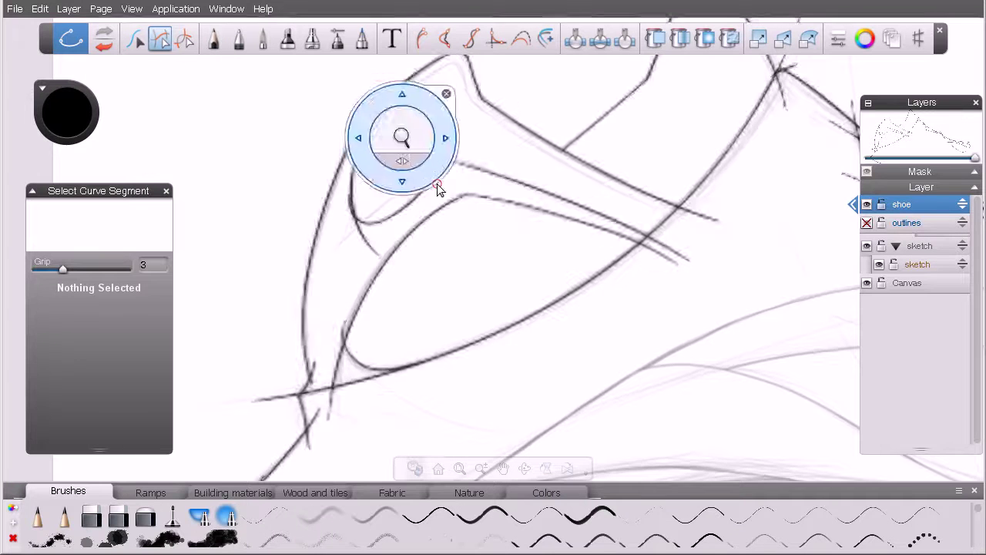
{"action": "left_click", "coordinate": [426, 186]}
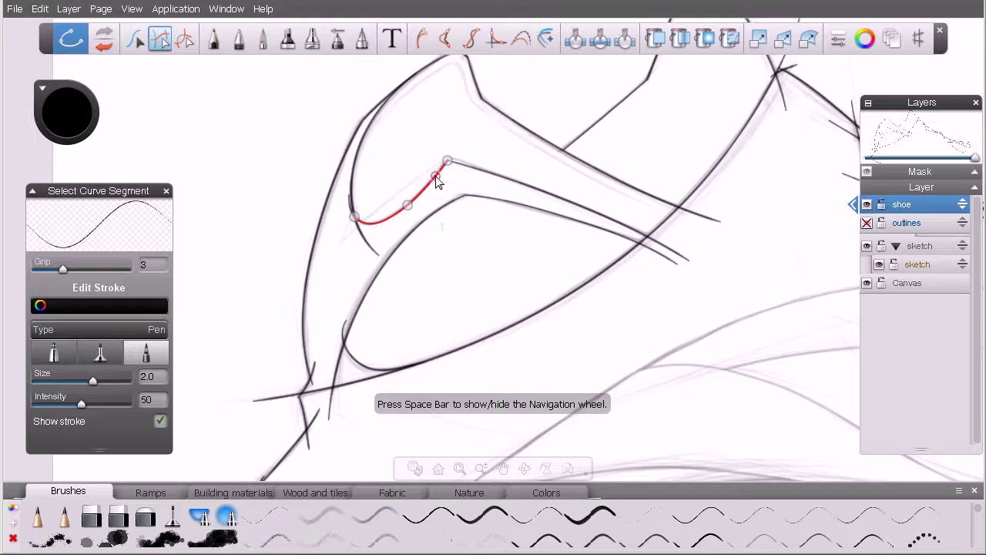
{"action": "left_click", "coordinate": [355, 218]}
{"action": "left_click", "coordinate": [374, 214]}
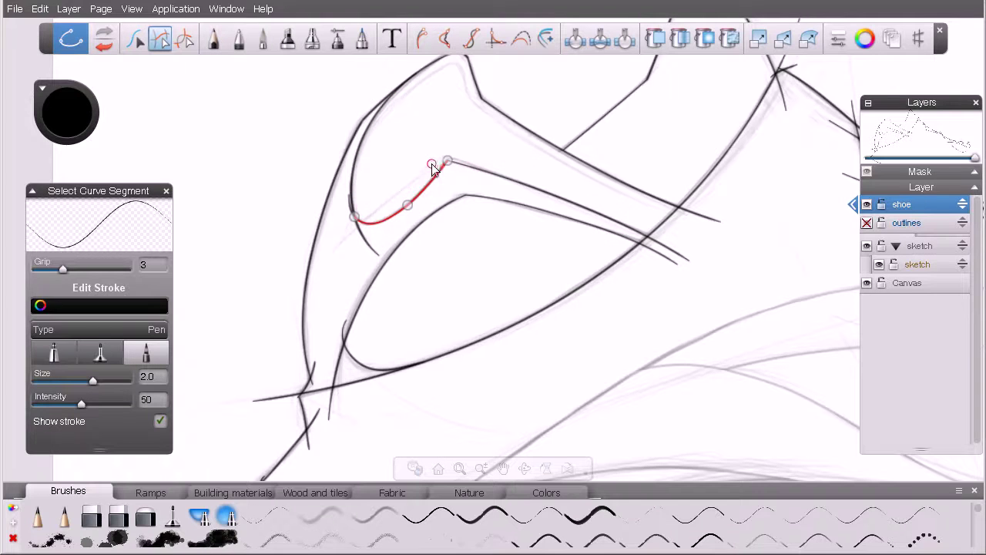
{"action": "left_click", "coordinate": [356, 219]}
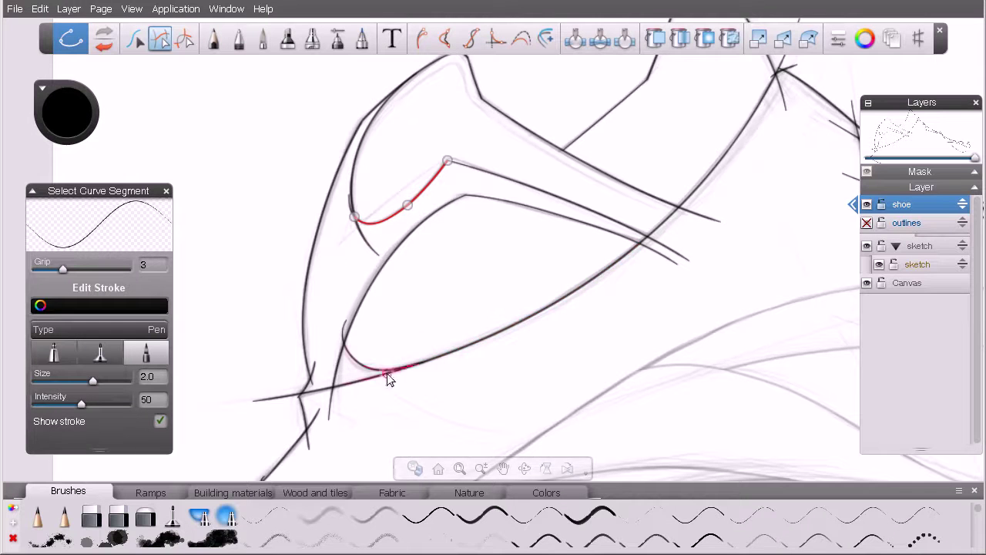
Select the part of the short steep line below the tongue that lies between its two crossing curves
{"action": "key", "text": "space"}
{"action": "left_click_drag", "start_coordinate": [347, 384], "coordinate": [373, 226]}
{"action": "key", "text": "space"}
{"action": "key", "text": "space"}
{"action": "left_click_drag", "start_coordinate": [746, 220], "coordinate": [372, 365]}
{"action": "key", "text": "space"}
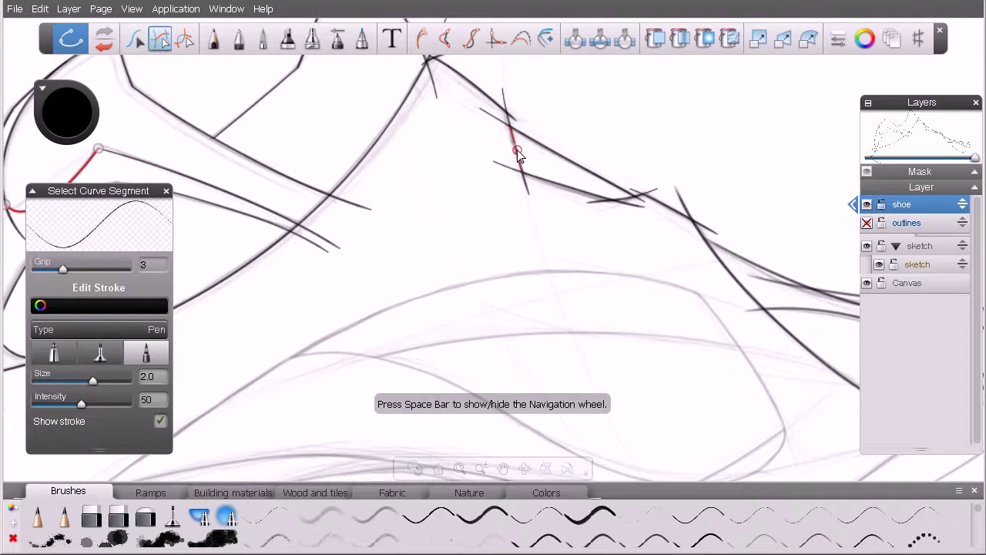
{"action": "left_click", "coordinate": [514, 145]}
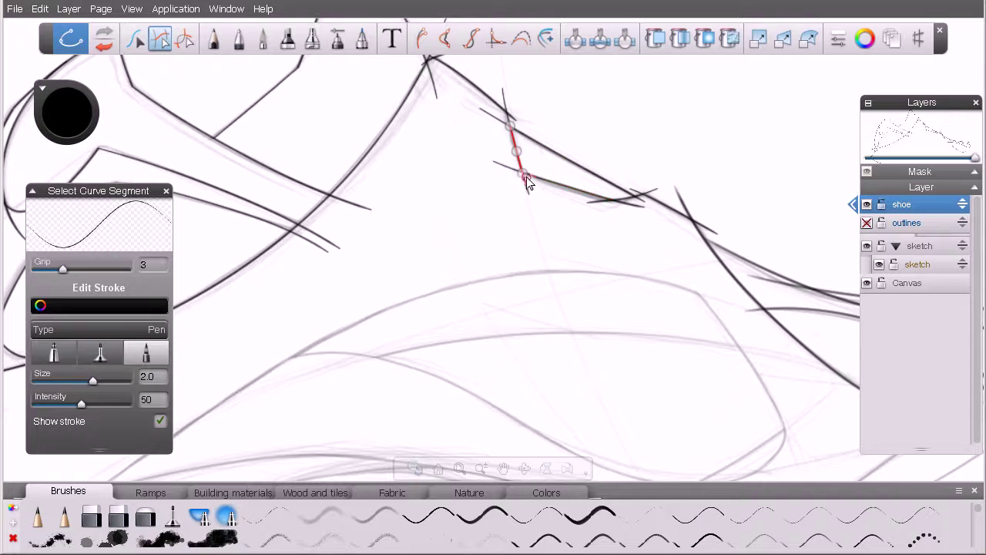
Delete the short overhanging end segment above the lower rear corner of the inner heel panel
{"action": "key", "text": "space"}
{"action": "left_click_drag", "start_coordinate": [280, 203], "coordinate": [628, 224]}
{"action": "key", "text": "space"}
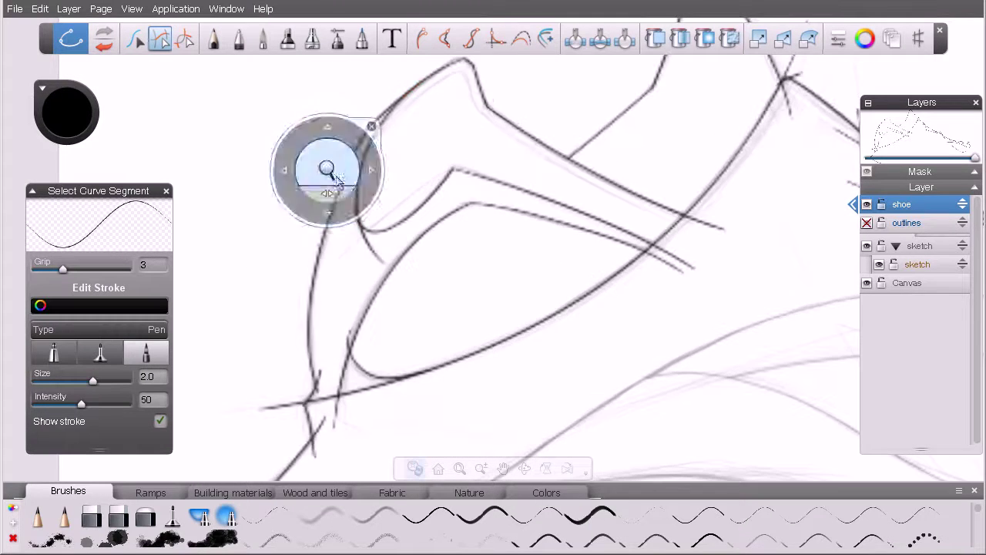
{"action": "left_click_drag", "start_coordinate": [323, 168], "coordinate": [399, 241]}
{"action": "left_click", "coordinate": [368, 241]}
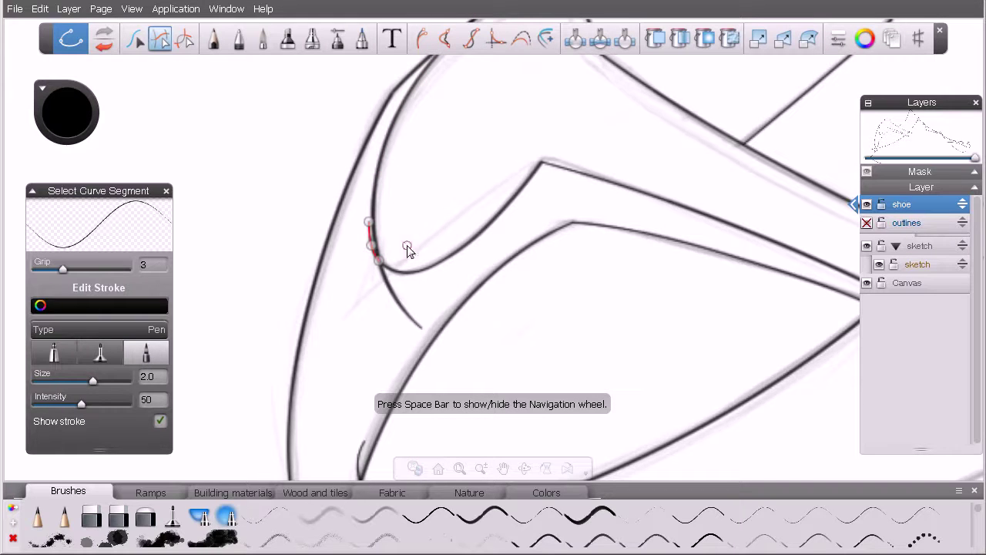
{"action": "left_click", "coordinate": [462, 304]}
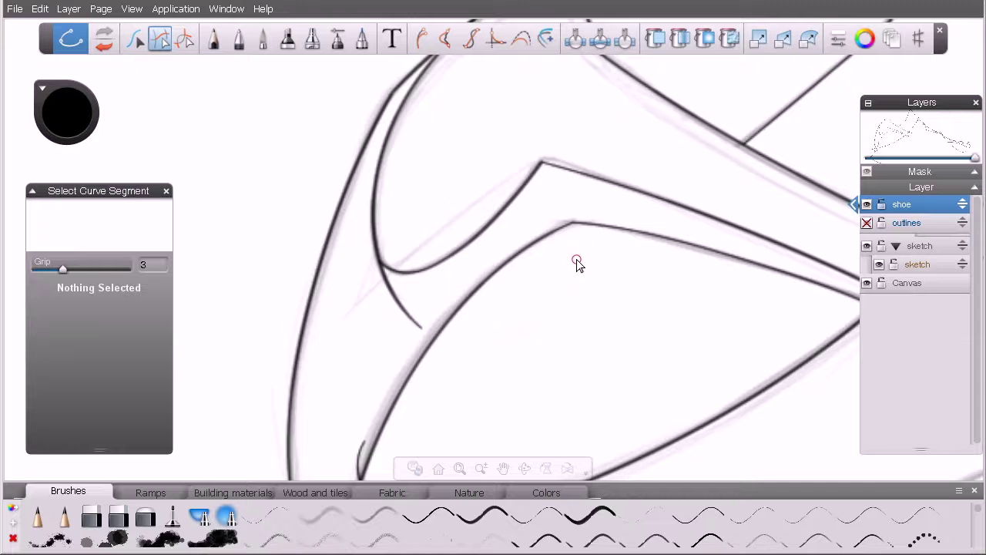
Try deleting all the overhanging tails around the lower heel in one selection with Select Segment Tails
{"action": "key", "text": "space"}
{"action": "left_click_drag", "start_coordinate": [612, 262], "coordinate": [593, 247]}
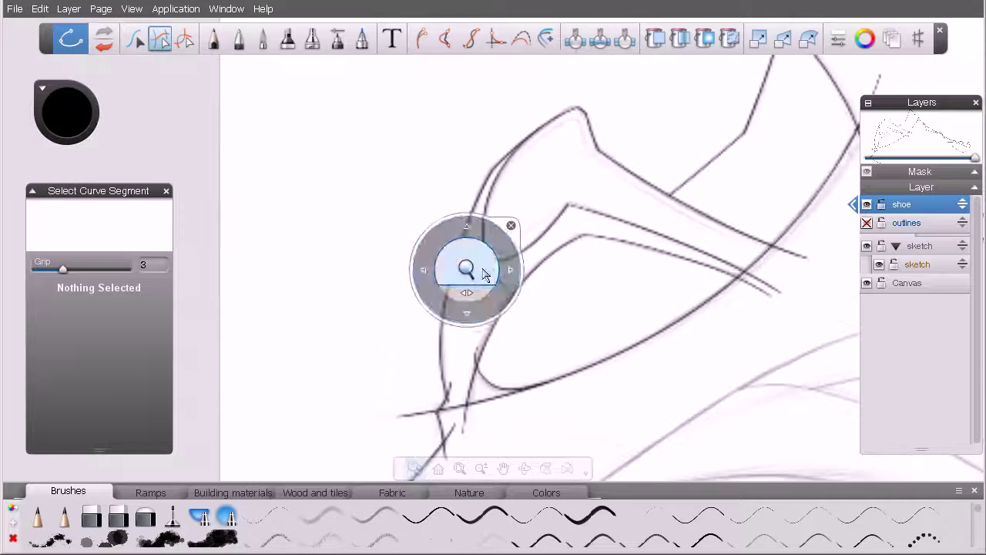
{"action": "left_click_drag", "start_coordinate": [512, 301], "coordinate": [402, 251]}
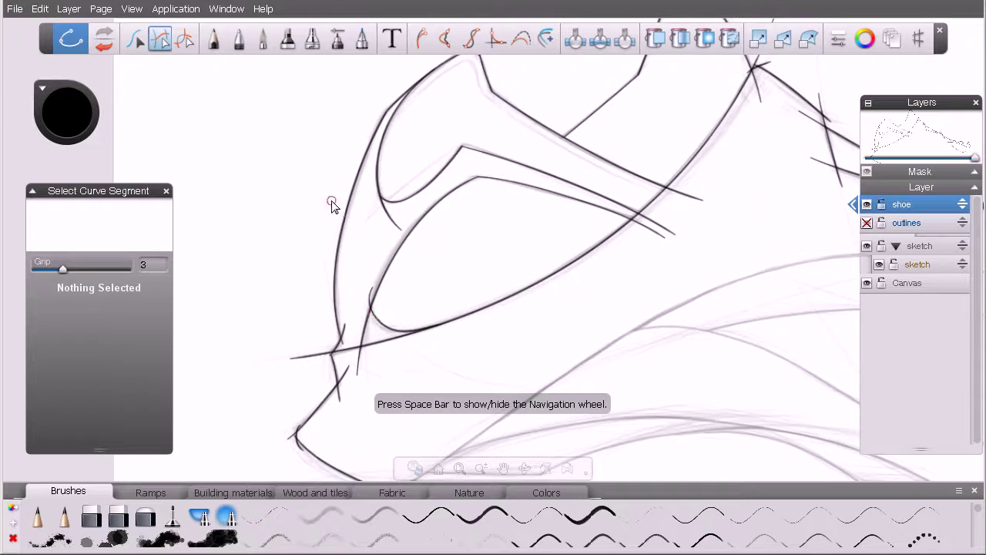
{"action": "left_click", "coordinate": [186, 42]}
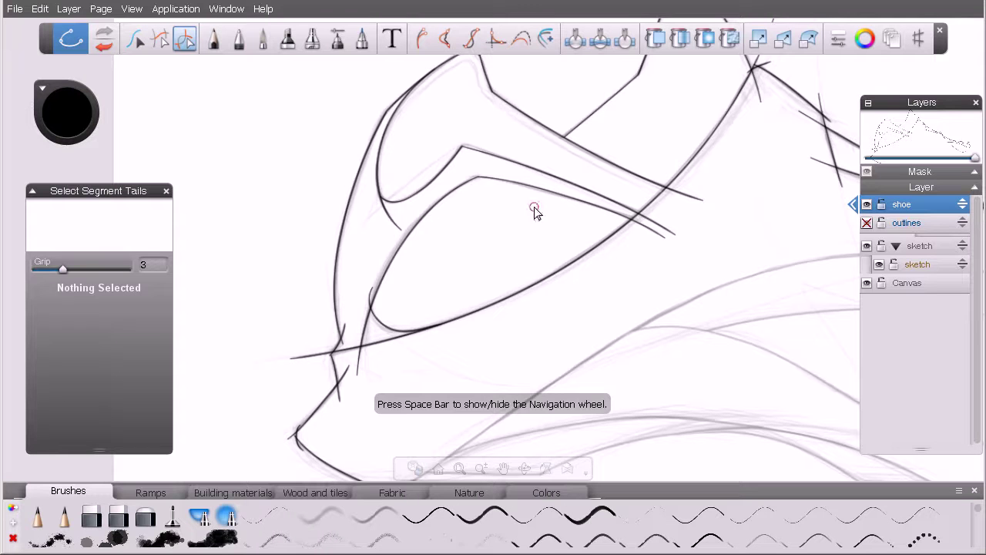
{"action": "key", "text": "space"}
{"action": "left_click_drag", "start_coordinate": [535, 177], "coordinate": [553, 193]}
{"action": "left_click_drag", "start_coordinate": [519, 213], "coordinate": [440, 238]}
{"action": "key", "text": "space"}
{"action": "left_click_drag", "start_coordinate": [257, 251], "coordinate": [355, 339]}
{"action": "left_click", "coordinate": [421, 316]}
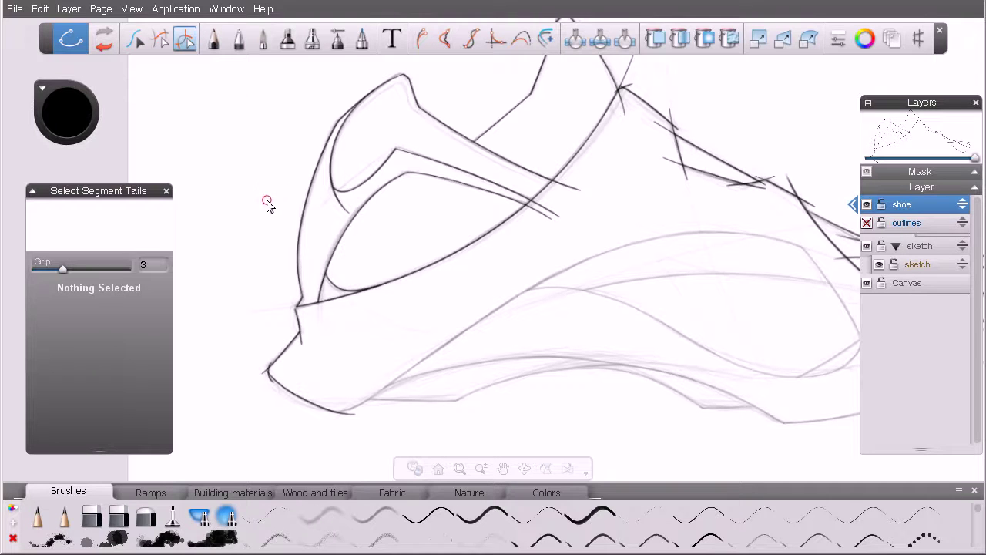
Delete the overhanging tails at the lower rear corner of the side panel, above and below its crossings
{"action": "key", "text": "space"}
{"action": "left_click_drag", "start_coordinate": [259, 275], "coordinate": [426, 319]}
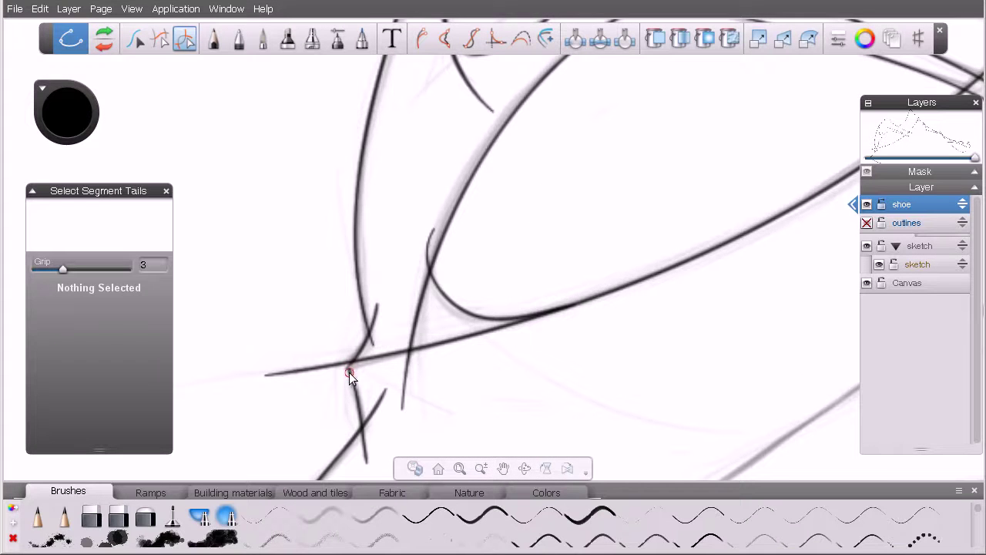
{"action": "left_click_drag", "start_coordinate": [480, 226], "coordinate": [424, 282]}
{"action": "left_click_drag", "start_coordinate": [451, 318], "coordinate": [363, 424]}
{"action": "key", "text": "Delete"}
Undo the last tail deletion and delete only the overhanging upper tail of the slanted lower heel line
{"action": "key", "text": "space"}
{"action": "left_click_drag", "start_coordinate": [547, 419], "coordinate": [544, 288]}
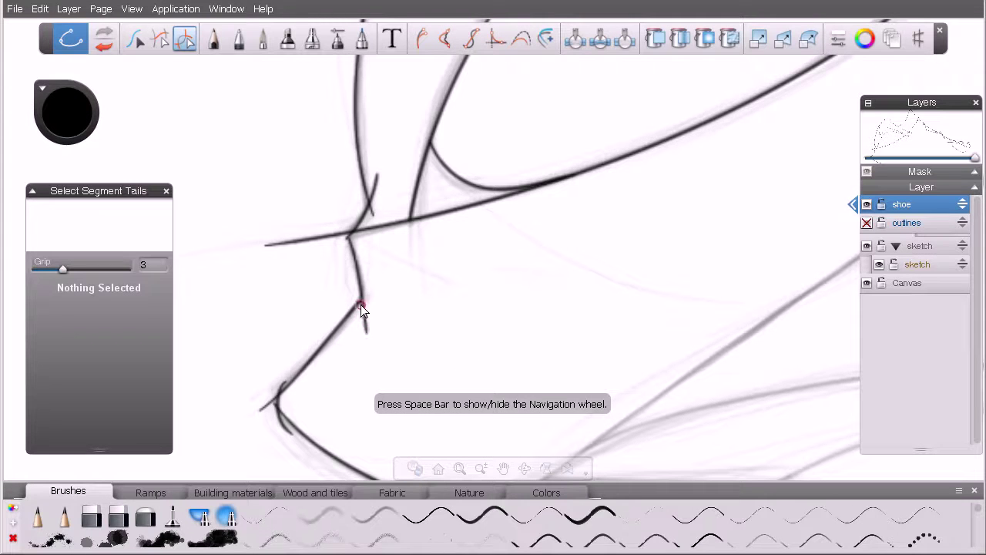
{"action": "key", "text": "ctrl+z"}
{"action": "left_click_drag", "start_coordinate": [480, 238], "coordinate": [336, 349]}
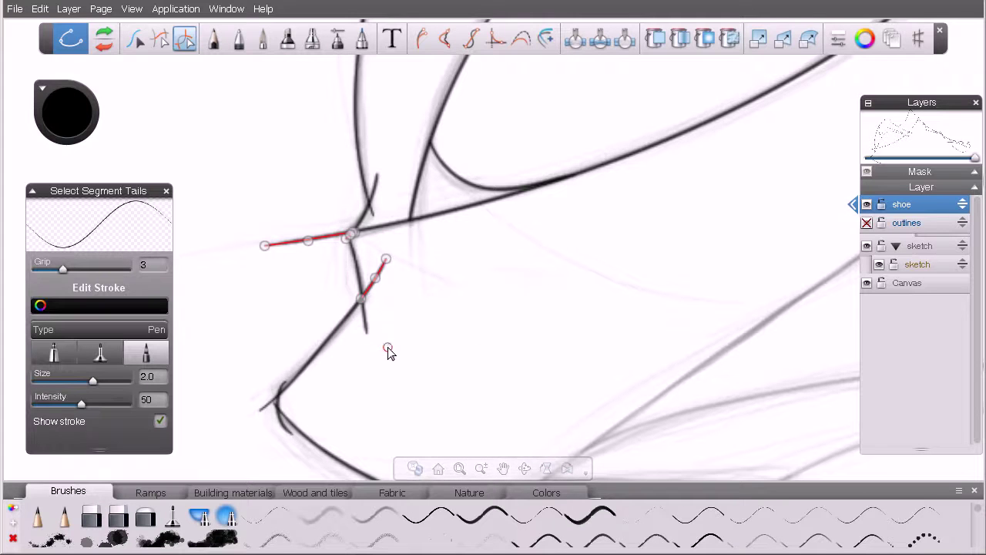
{"action": "left_click_drag", "start_coordinate": [444, 264], "coordinate": [354, 353]}
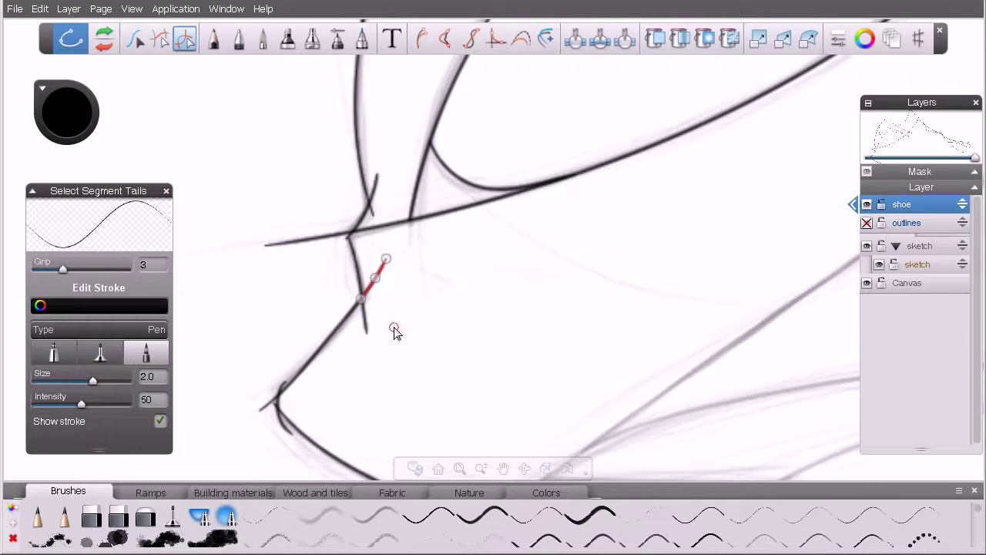
{"action": "key", "text": "Delete"}
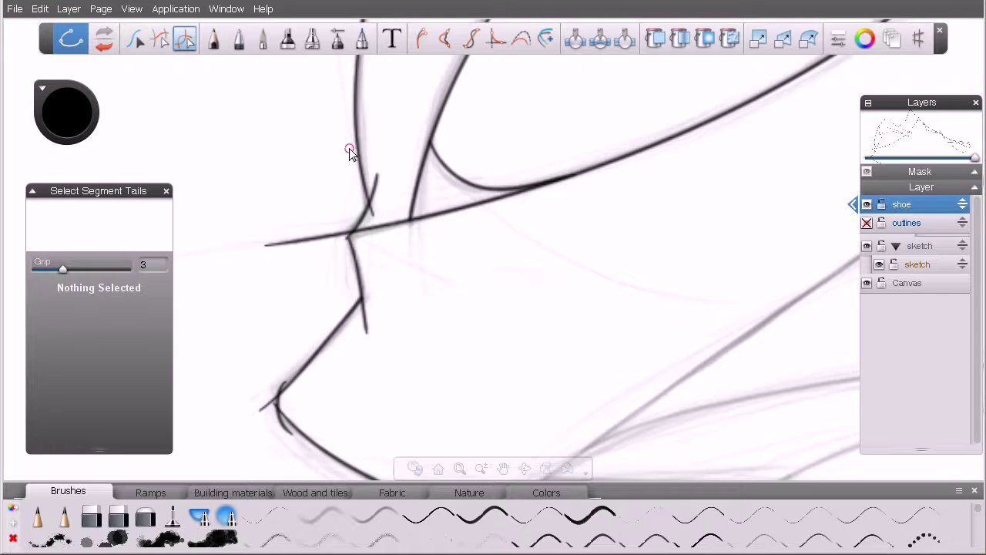
Delete the overhanging end below the heel notch and the rear end of the long side-panel curve with Select Curve Segment
{"action": "left_click", "coordinate": [160, 39]}
{"action": "left_click", "coordinate": [365, 319]}
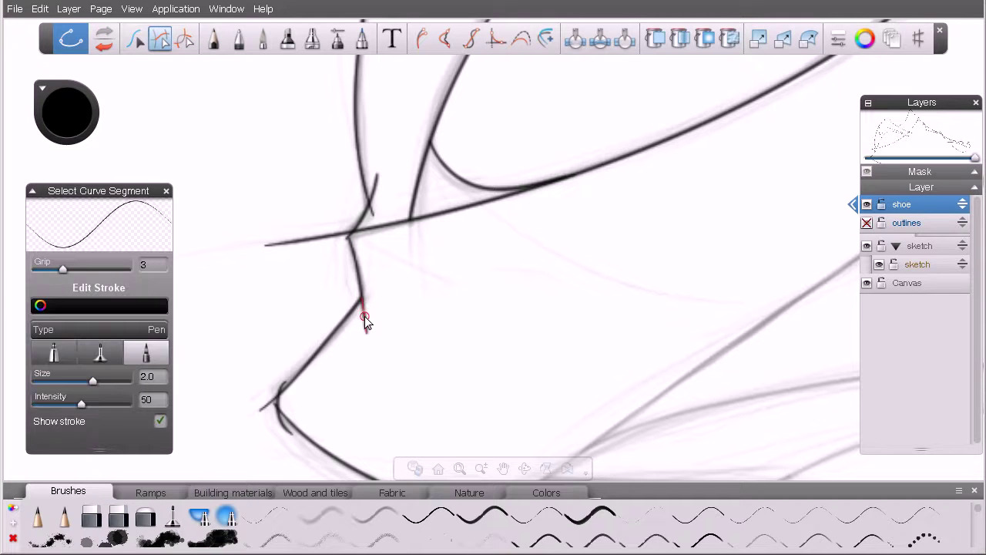
{"action": "key", "text": "Delete"}
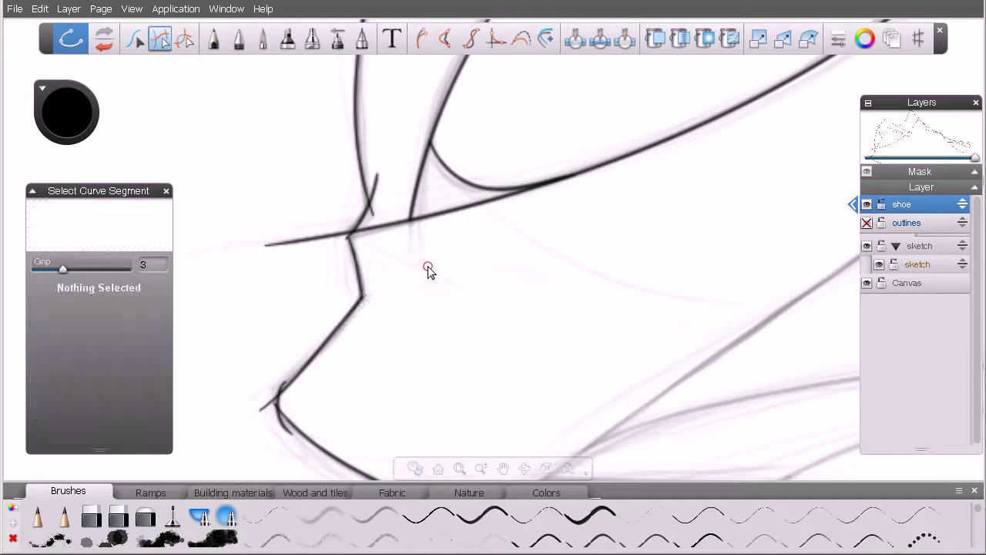
{"action": "left_click", "coordinate": [308, 238]}
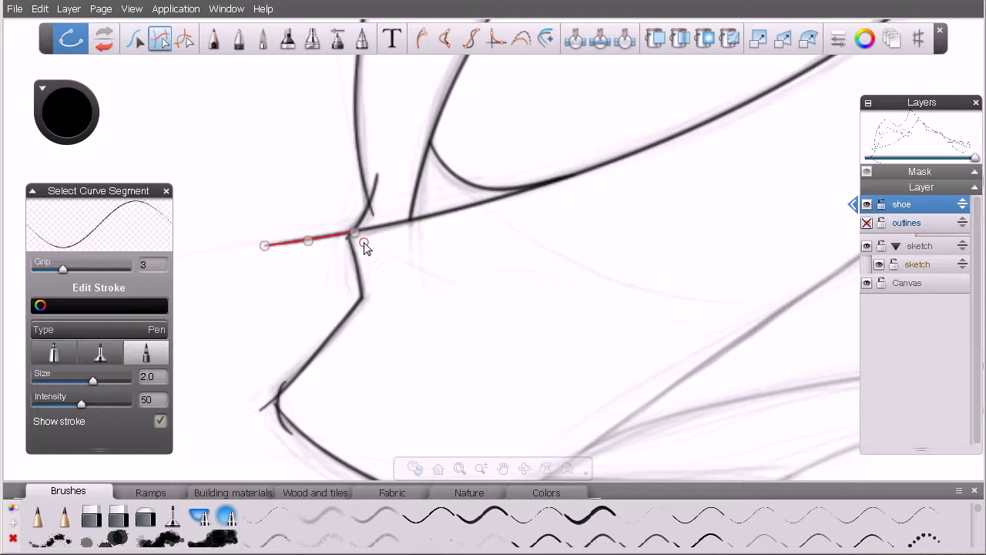
{"action": "key", "text": "Delete"}
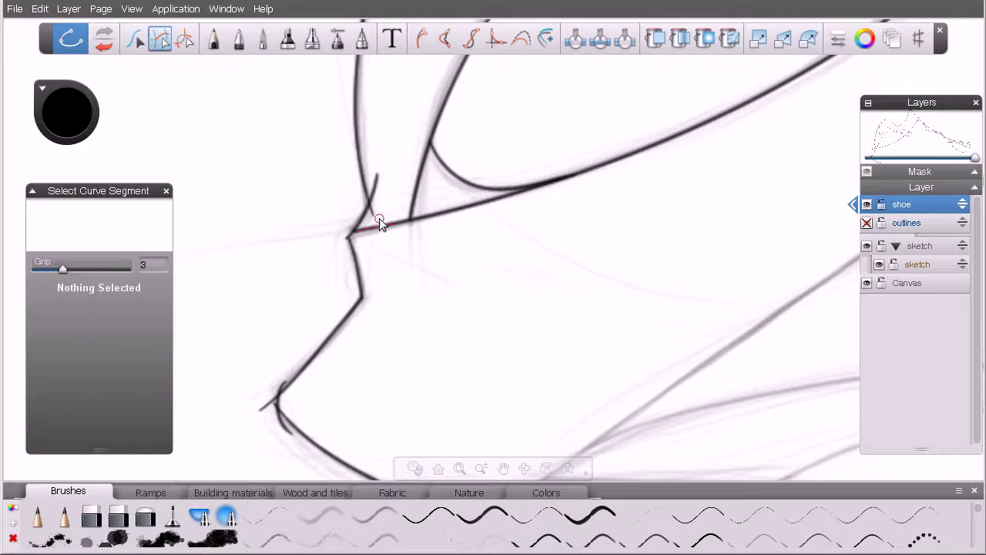
Delete both overhanging curve ends at the crossing just above the rear end of the long side-panel curve
{"action": "left_click", "coordinate": [373, 211]}
{"action": "key", "text": "Delete"}
{"action": "left_click", "coordinate": [381, 185]}
{"action": "key", "text": "Delete"}
Delete all overhanging tails at the rearmost lower heel corner in one selection with Select Segment Tails
{"action": "left_click", "coordinate": [183, 43]}
{"action": "key", "text": "space"}
{"action": "mouse_move", "coordinate": [513, 279]}
{"action": "left_mouse_down"}
{"action": "mouse_move", "coordinate": [480, 266]}
{"action": "mouse_move", "coordinate": [392, 282]}
{"action": "left_mouse_up"}
{"action": "key", "text": "space"}
{"action": "left_click_drag", "start_coordinate": [337, 342], "coordinate": [413, 381]}
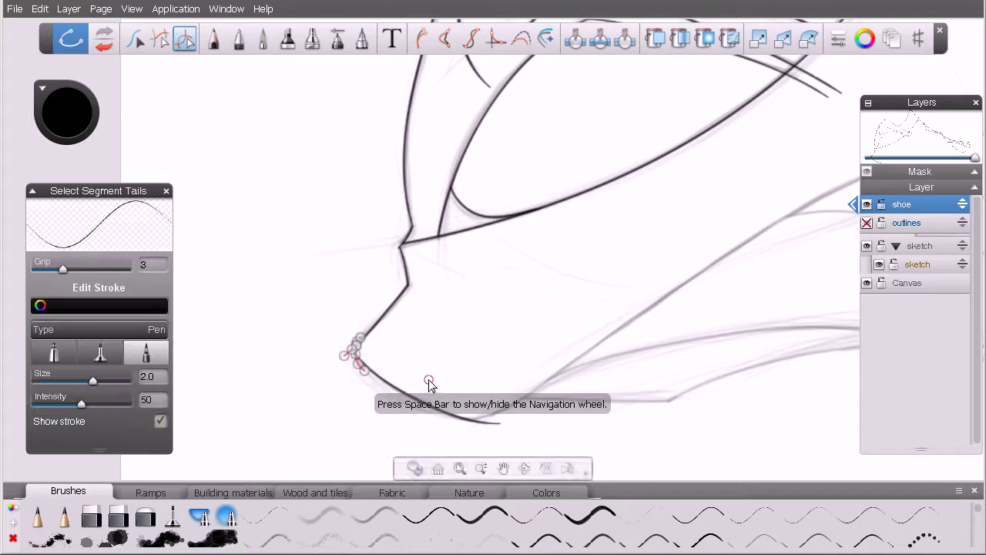
{"action": "key", "text": "Delete"}
Delete the tails of the inner heel panel lines that overhang the front side of the long side-panel curve
{"action": "key", "text": "space"}
{"action": "left_click_drag", "start_coordinate": [530, 352], "coordinate": [452, 281]}
{"action": "key", "text": "space"}
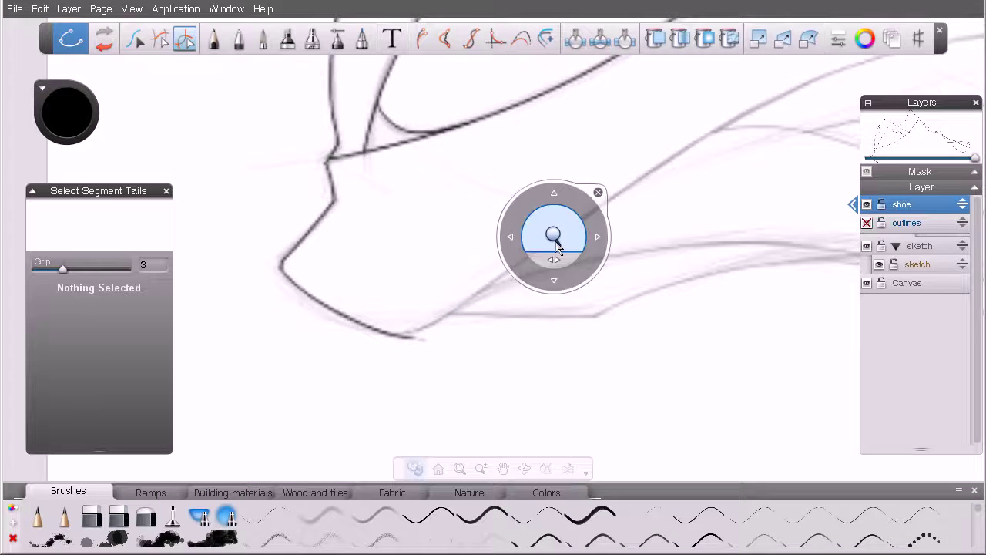
{"action": "left_click_drag", "start_coordinate": [567, 247], "coordinate": [475, 255]}
{"action": "left_click_drag", "start_coordinate": [540, 269], "coordinate": [386, 386]}
{"action": "key", "text": "space"}
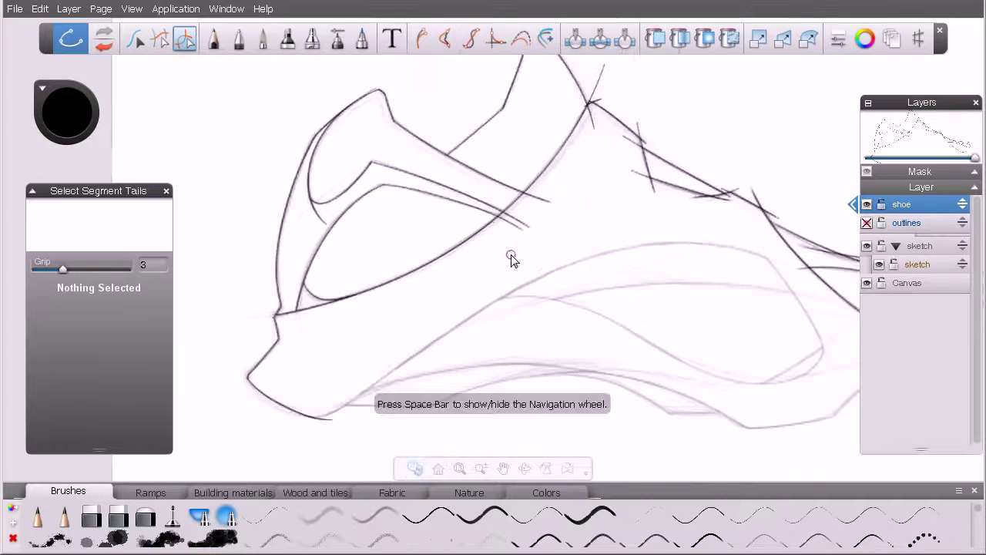
{"action": "left_click_drag", "start_coordinate": [567, 177], "coordinate": [495, 258]}
{"action": "key", "text": "Delete"}
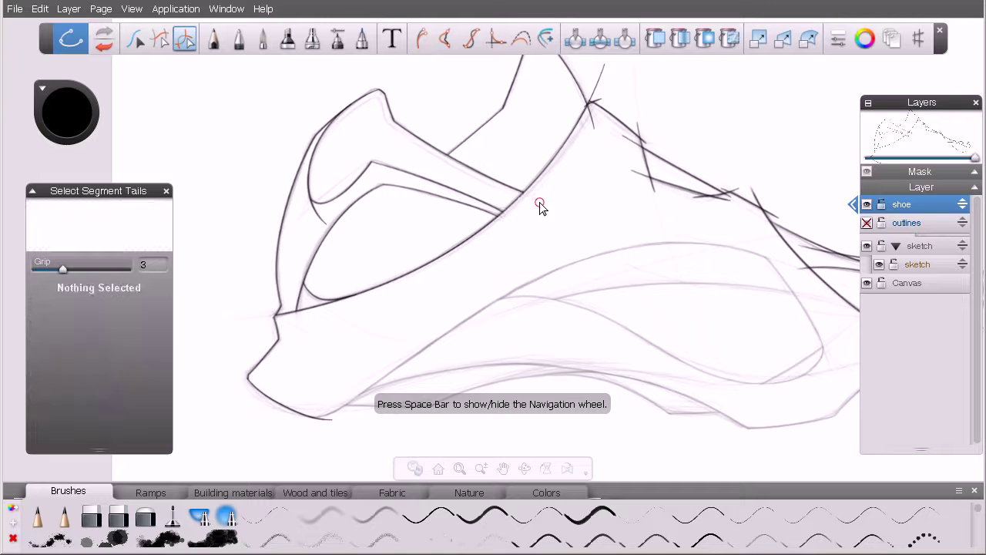
Delete the overhanging tails where the tongue line meets the peak of the side panel
{"action": "key", "text": "space"}
{"action": "left_click_drag", "start_coordinate": [588, 273], "coordinate": [459, 334]}
{"action": "key", "text": "space"}
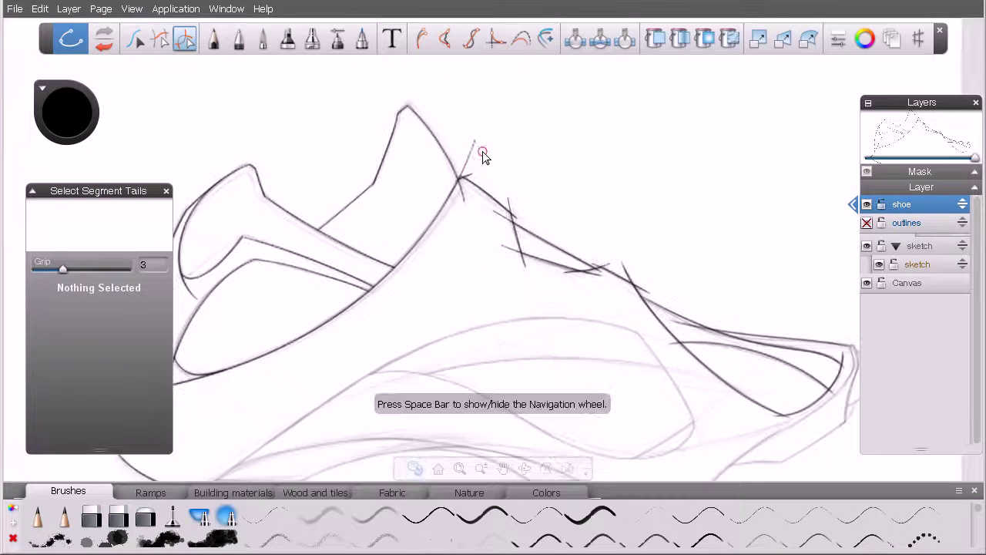
{"action": "left_click_drag", "start_coordinate": [485, 165], "coordinate": [461, 249]}
{"action": "left_click", "coordinate": [524, 315]}
Delete the overhanging tails around the notch in front of the peak and at the top of the toe panel
{"action": "mouse_move", "coordinate": [508, 153]}
{"action": "left_mouse_down"}
{"action": "mouse_move", "coordinate": [513, 205]}
{"action": "mouse_move", "coordinate": [614, 306]}
{"action": "left_mouse_up"}
{"action": "key", "text": "Delete"}
{"action": "left_click_drag", "start_coordinate": [619, 217], "coordinate": [695, 369]}
{"action": "key", "text": "Delete"}
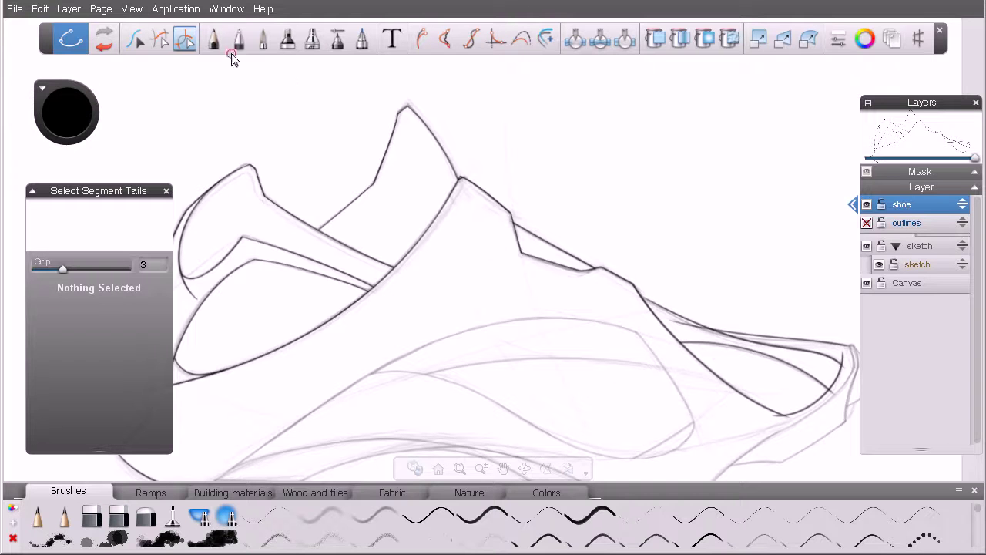
Delete the short overhanging rear end of the upper toe line with Select Curve Segment
{"action": "left_click", "coordinate": [164, 40]}
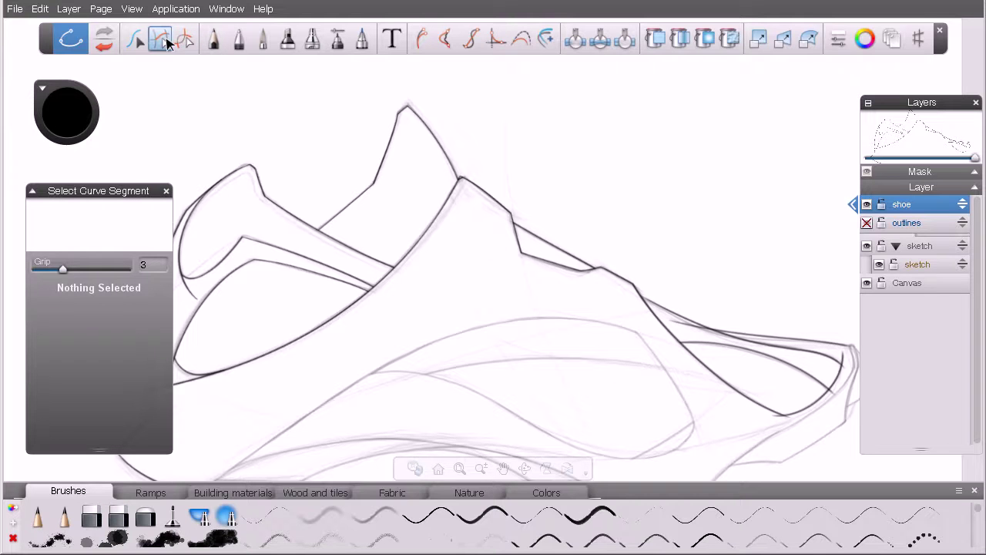
{"action": "left_click", "coordinate": [686, 329]}
{"action": "key", "text": "Delete"}
Compare the whole shoe layer with the outlines layer by toggling their visibility, ending with only the shoe layer's curves shown
{"action": "key", "text": "space"}
{"action": "mouse_move", "coordinate": [652, 227]}
{"action": "left_mouse_down"}
{"action": "mouse_move", "coordinate": [596, 239]}
{"action": "mouse_move", "coordinate": [599, 258]}
{"action": "mouse_move", "coordinate": [577, 248]}
{"action": "left_mouse_up"}
{"action": "key", "text": "space"}
{"action": "left_click", "coordinate": [867, 204]}
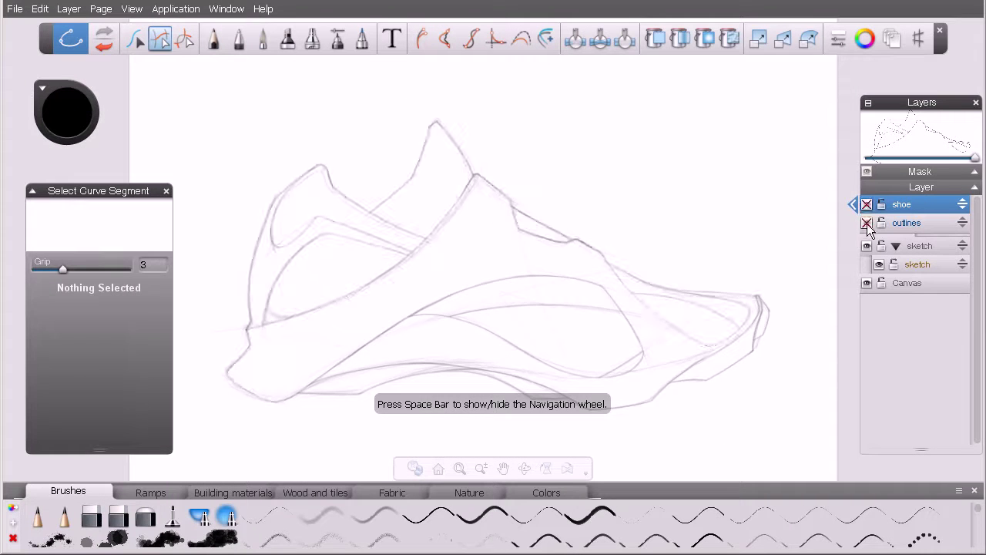
{"action": "left_click", "coordinate": [867, 223]}
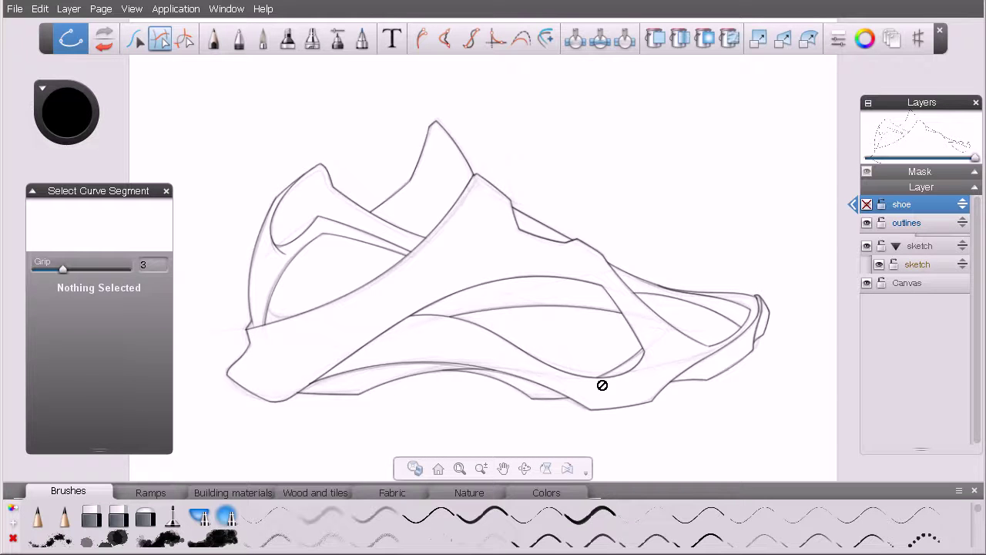
{"action": "left_click", "coordinate": [867, 223]}
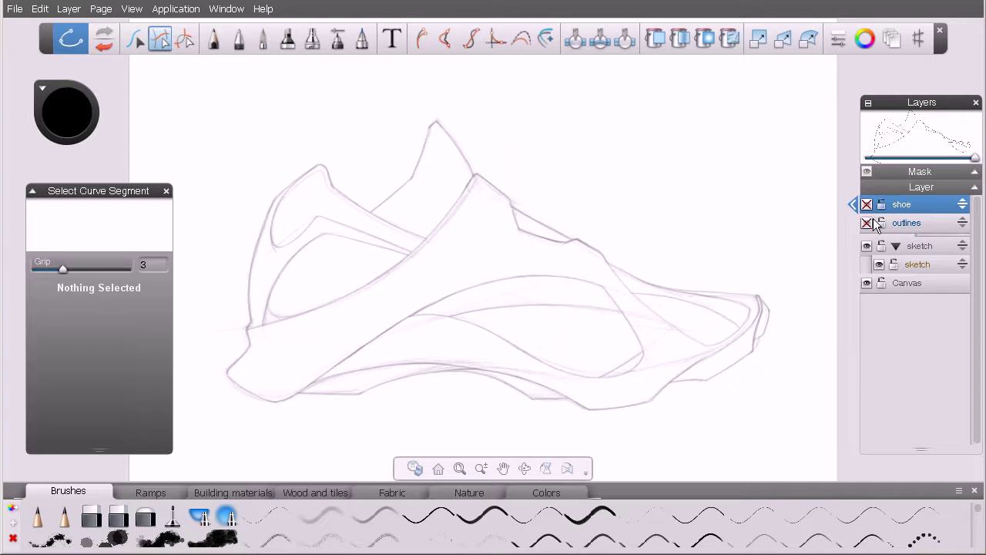
{"action": "left_click", "coordinate": [866, 205]}
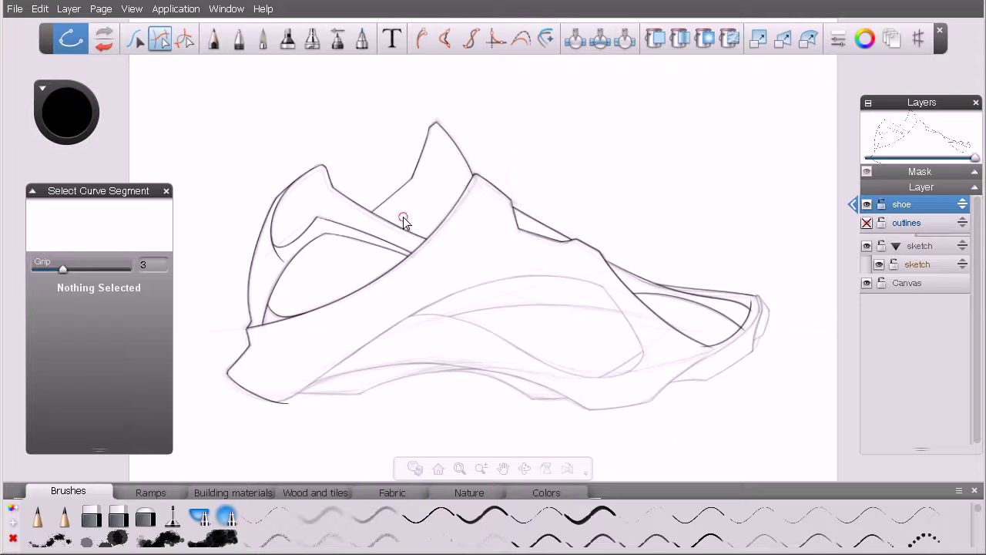
Select the long side-panel curve with Select Curve, try a higher grip count, and return it to 2
{"action": "left_click", "coordinate": [135, 40]}
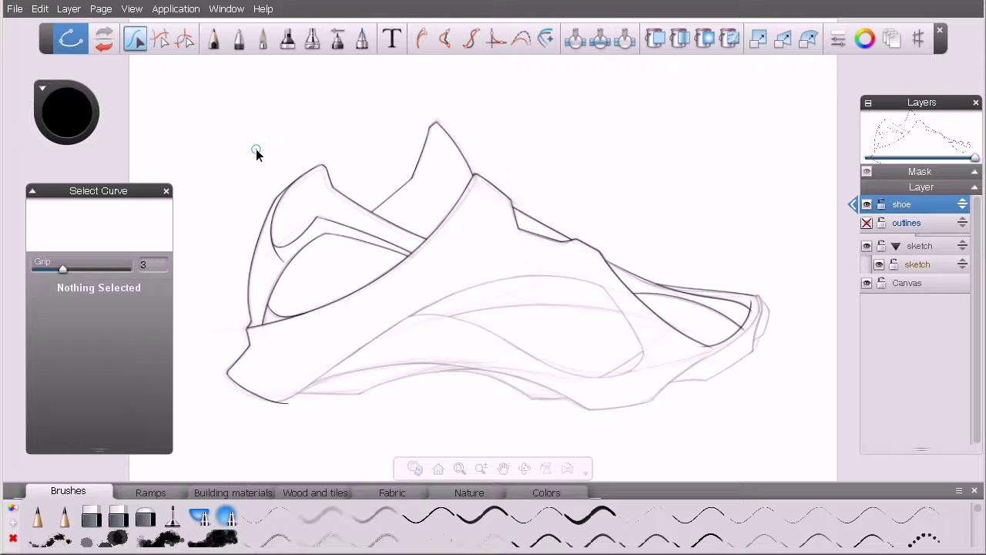
{"action": "left_click", "coordinate": [356, 291]}
{"action": "left_click_drag", "start_coordinate": [133, 192], "coordinate": [133, 171]}
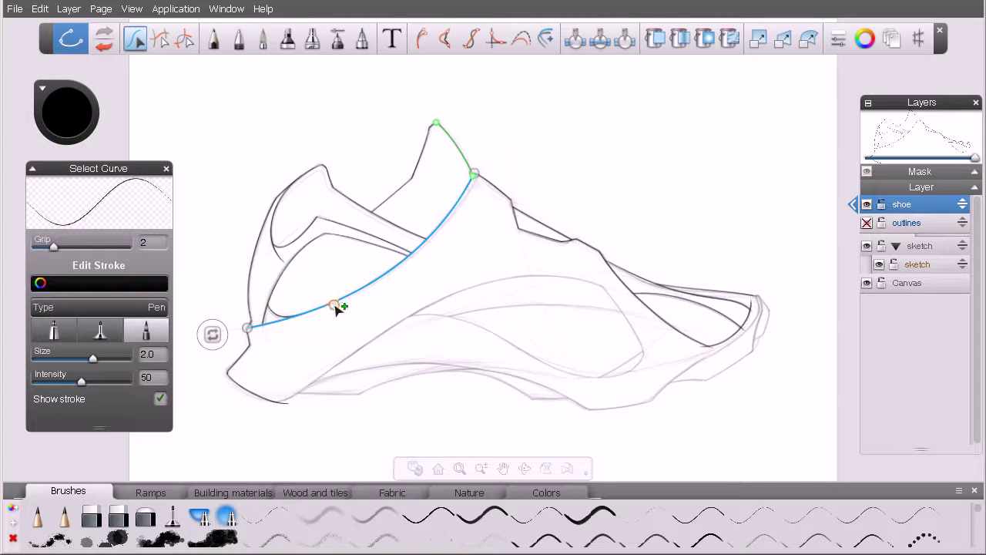
{"action": "key", "text": "space"}
{"action": "left_click_drag", "start_coordinate": [299, 212], "coordinate": [370, 229]}
{"action": "left_click_drag", "start_coordinate": [403, 257], "coordinate": [387, 214]}
{"action": "key", "text": "space"}
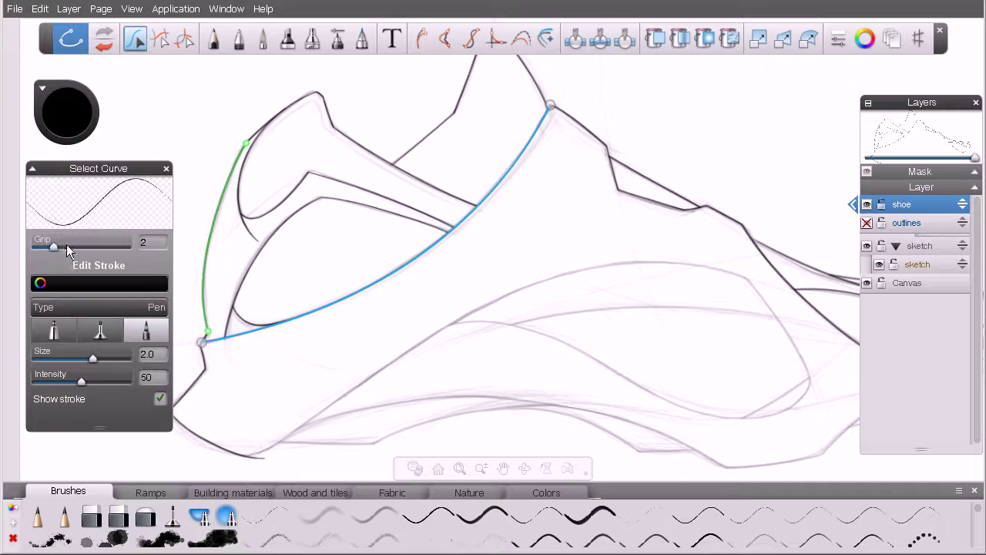
{"action": "left_click_drag", "start_coordinate": [54, 246], "coordinate": [76, 246]}
{"action": "left_click_drag", "start_coordinate": [72, 248], "coordinate": [54, 248]}
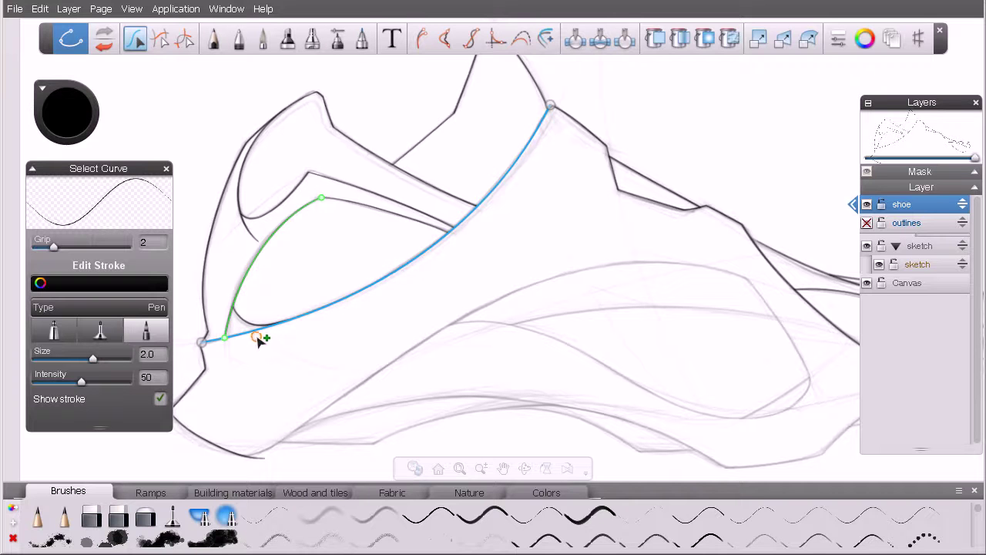
Add four control points along the selected side-panel curve
{"action": "left_click", "coordinate": [335, 304]}
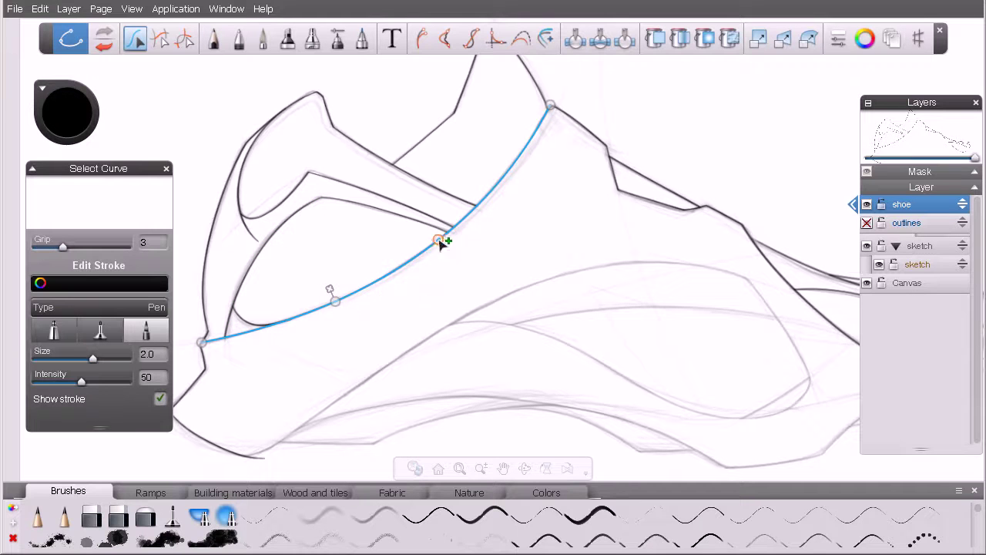
{"action": "left_click", "coordinate": [516, 158]}
{"action": "left_click", "coordinate": [280, 323]}
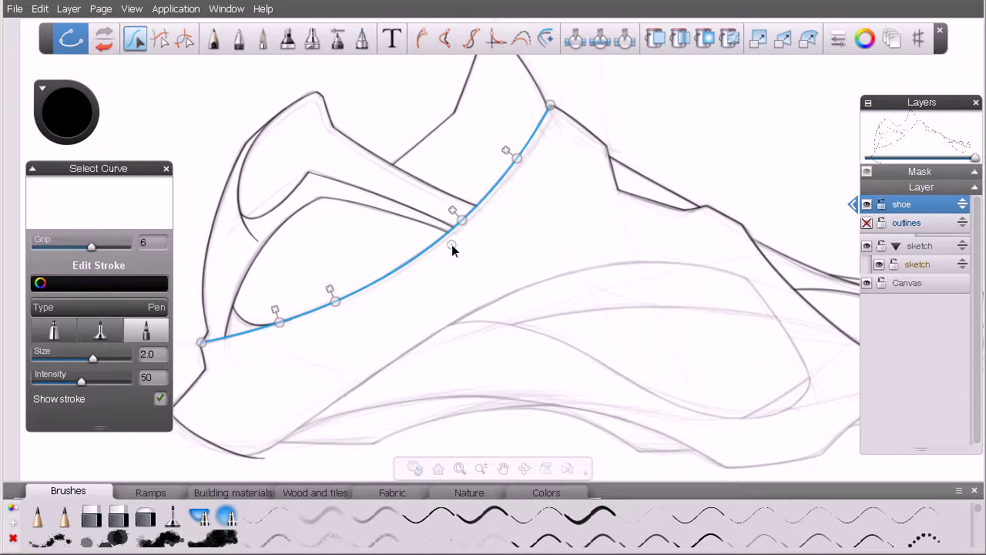
Try reshaping the side-panel curve by moving its control point near the inner panel lines, and deselect the curve
{"action": "mouse_move", "coordinate": [462, 222]}
{"action": "left_mouse_down"}
{"action": "mouse_move", "coordinate": [486, 244]}
{"action": "mouse_move", "coordinate": [476, 271]}
{"action": "mouse_move", "coordinate": [433, 275]}
{"action": "mouse_move", "coordinate": [439, 284]}
{"action": "mouse_move", "coordinate": [486, 257]}
{"action": "mouse_move", "coordinate": [495, 202]}
{"action": "mouse_move", "coordinate": [449, 176]}
{"action": "mouse_move", "coordinate": [469, 205]}
{"action": "mouse_move", "coordinate": [472, 241]}
{"action": "mouse_move", "coordinate": [461, 235]}
{"action": "mouse_move", "coordinate": [478, 249]}
{"action": "mouse_move", "coordinate": [467, 236]}
{"action": "left_mouse_up"}
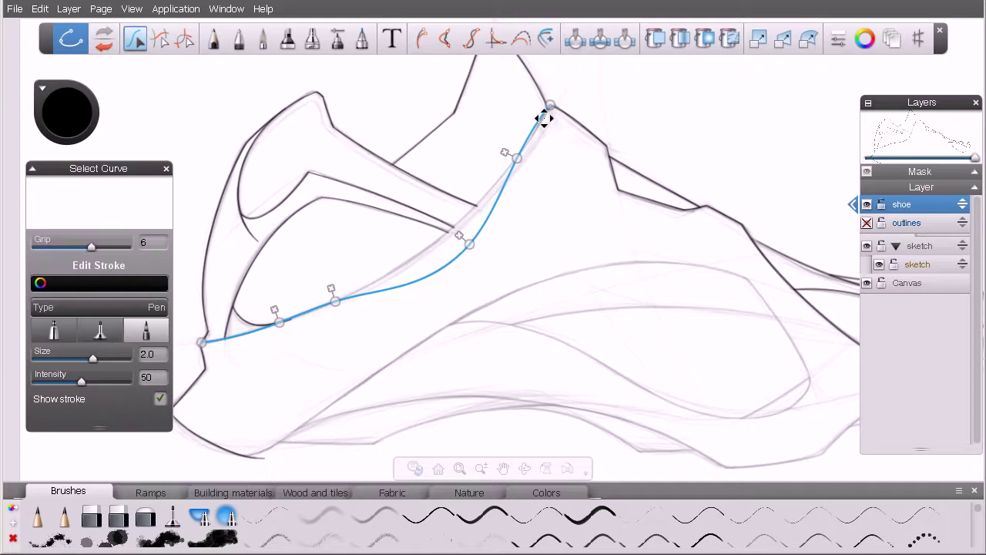
{"action": "left_click_drag", "start_coordinate": [470, 248], "coordinate": [424, 268]}
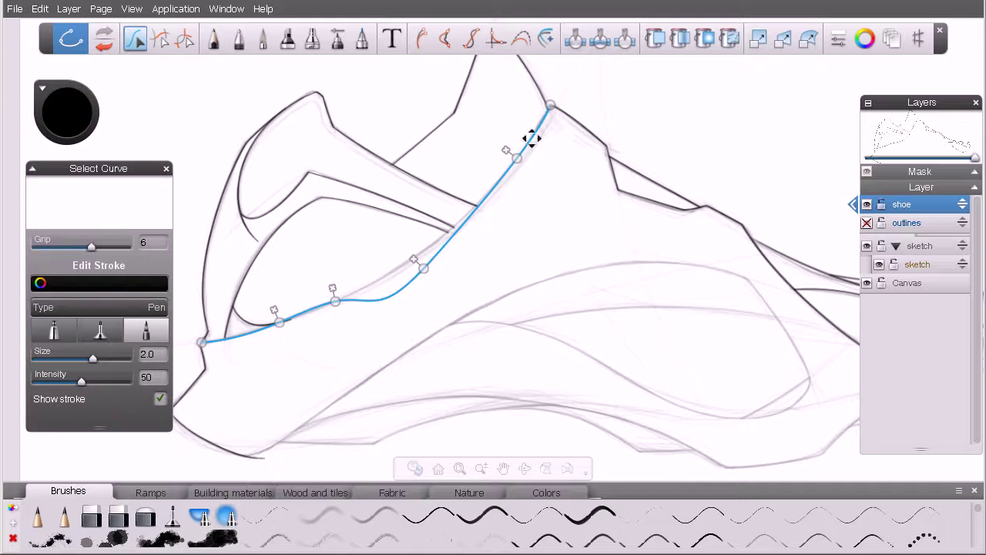
{"action": "left_click_drag", "start_coordinate": [423, 268], "coordinate": [453, 228]}
{"action": "left_click", "coordinate": [535, 216]}
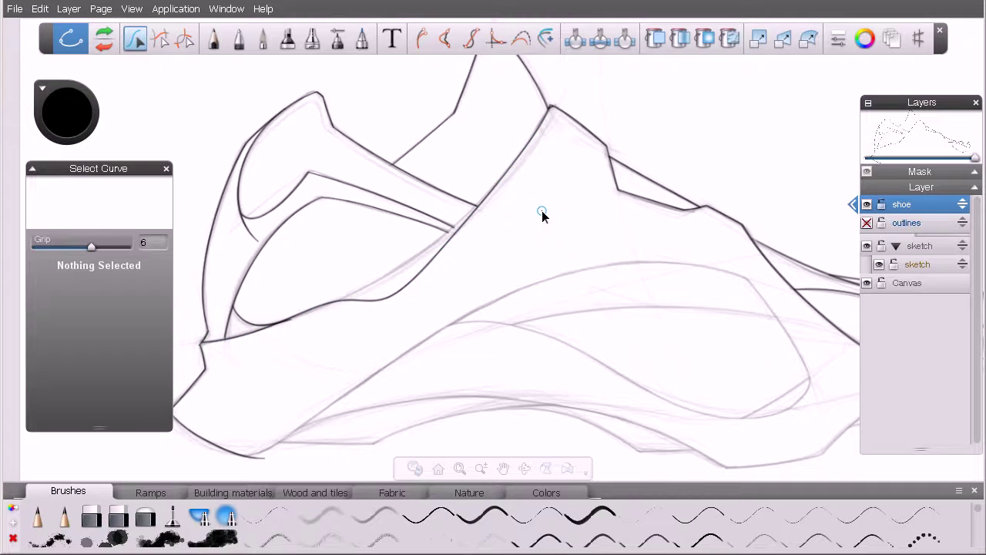
Undo the reshaping of the side-panel curve and delete its added control points, leaving only the two end points
{"action": "left_click", "coordinate": [412, 266]}
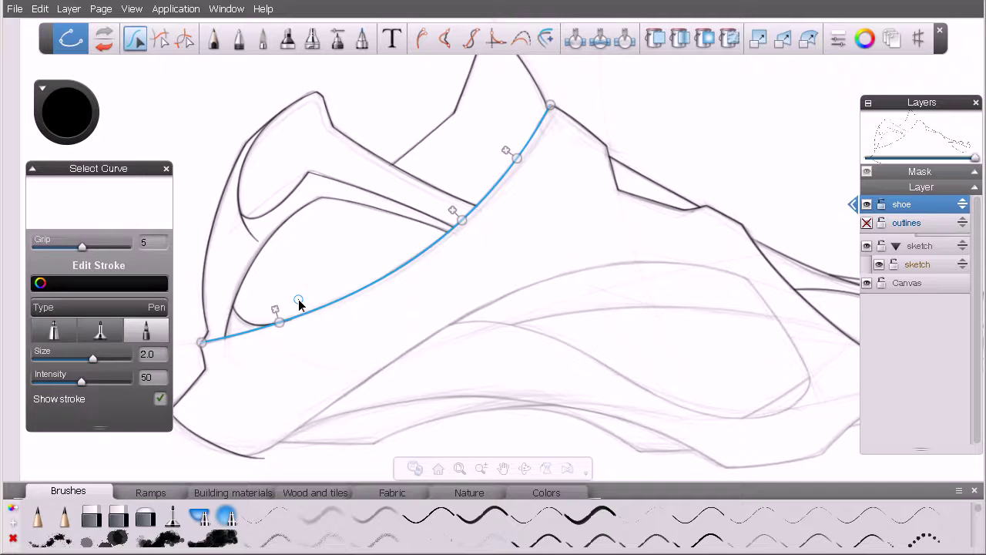
{"action": "left_click", "coordinate": [275, 310]}
{"action": "left_click", "coordinate": [453, 211]}
{"action": "left_click", "coordinate": [507, 154]}
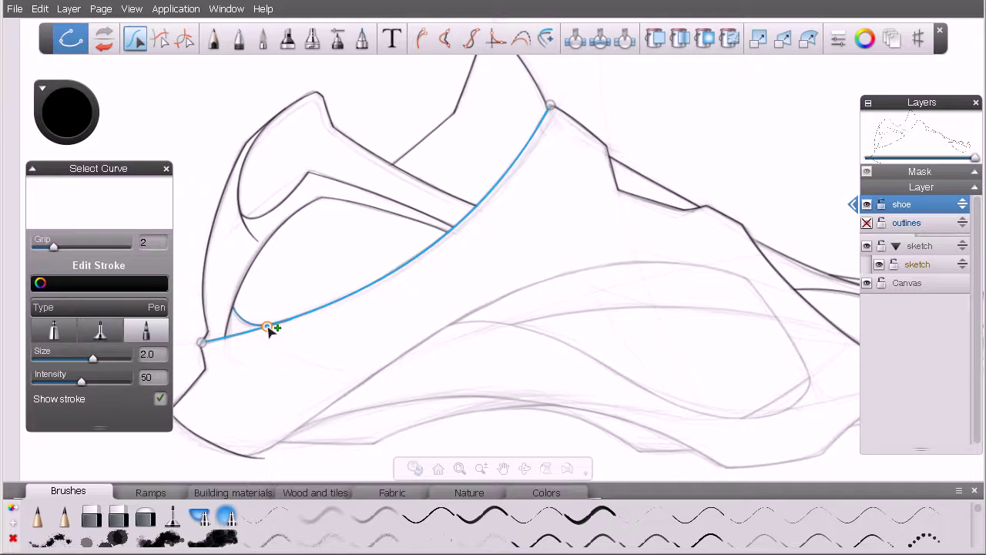
Change the selected curve's stroke to Marker with the middle tip, size 14.1 and intensity 100
{"action": "left_click", "coordinate": [117, 307]}
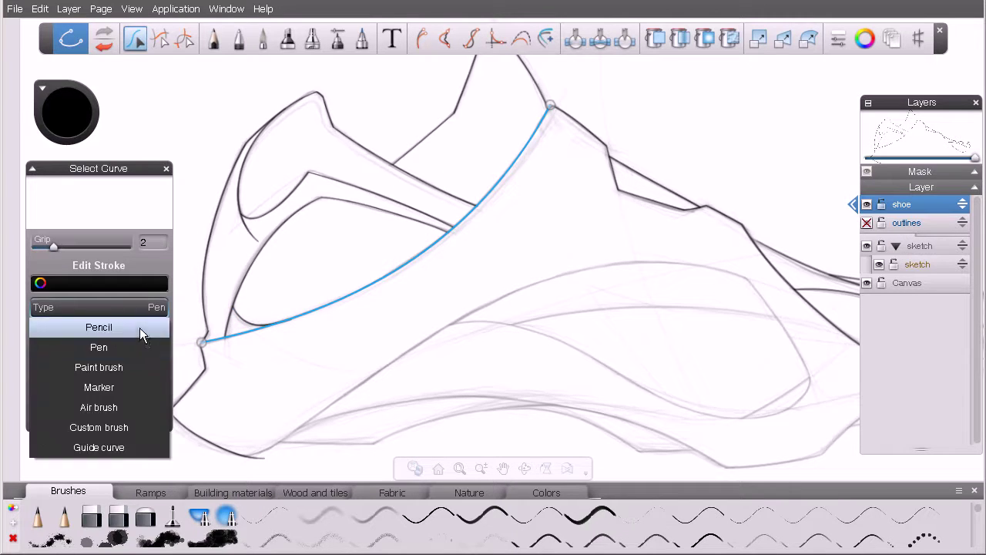
{"action": "left_click", "coordinate": [135, 387]}
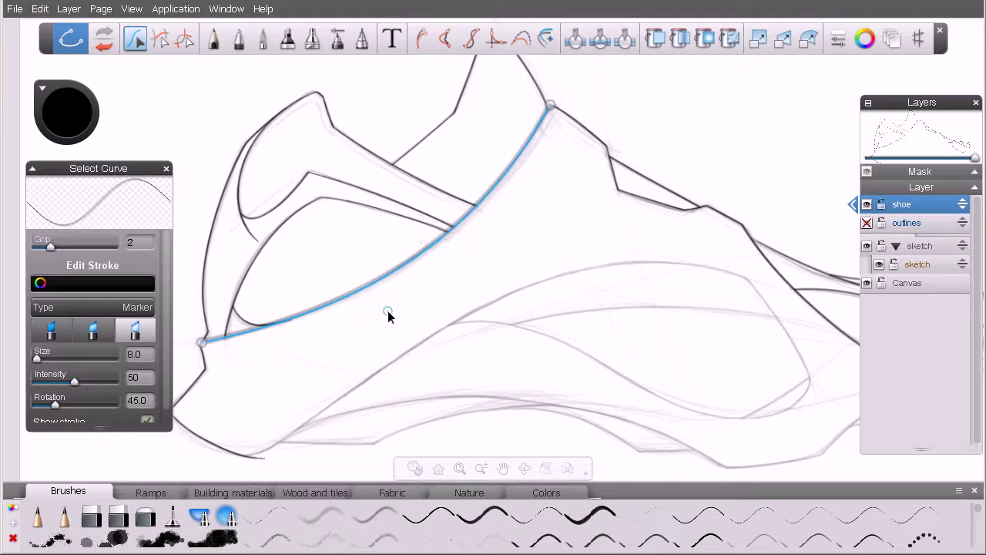
{"action": "left_click", "coordinate": [92, 332]}
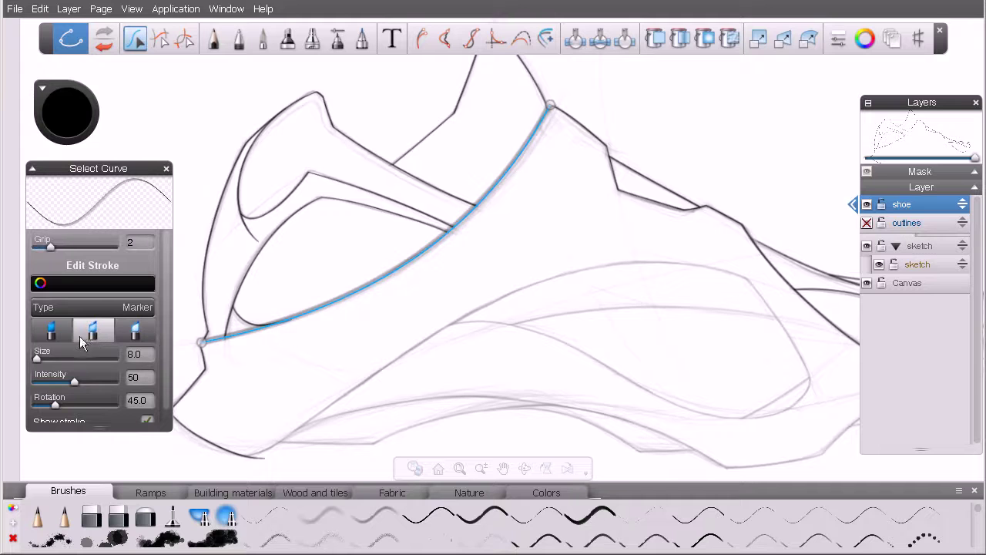
{"action": "left_click_drag", "start_coordinate": [77, 384], "coordinate": [126, 377]}
{"action": "mouse_move", "coordinate": [40, 359]}
{"action": "left_mouse_down"}
{"action": "mouse_move", "coordinate": [91, 359]}
{"action": "mouse_move", "coordinate": [54, 360]}
{"action": "left_mouse_up"}
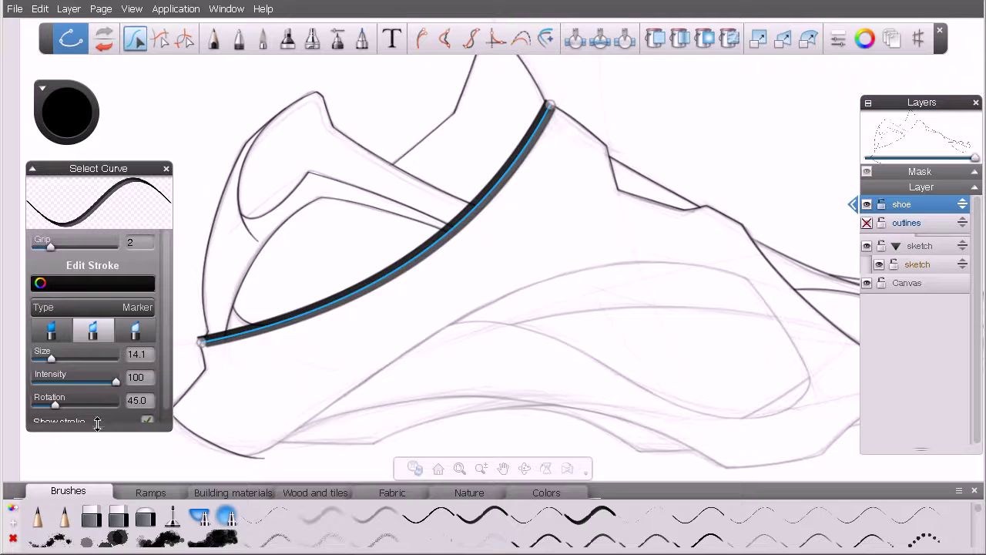
Change the curve's stroke to Pen with the middle tip, size 1.5 and intensity 54, and deselect the curve
{"action": "left_click_drag", "start_coordinate": [100, 430], "coordinate": [99, 442]}
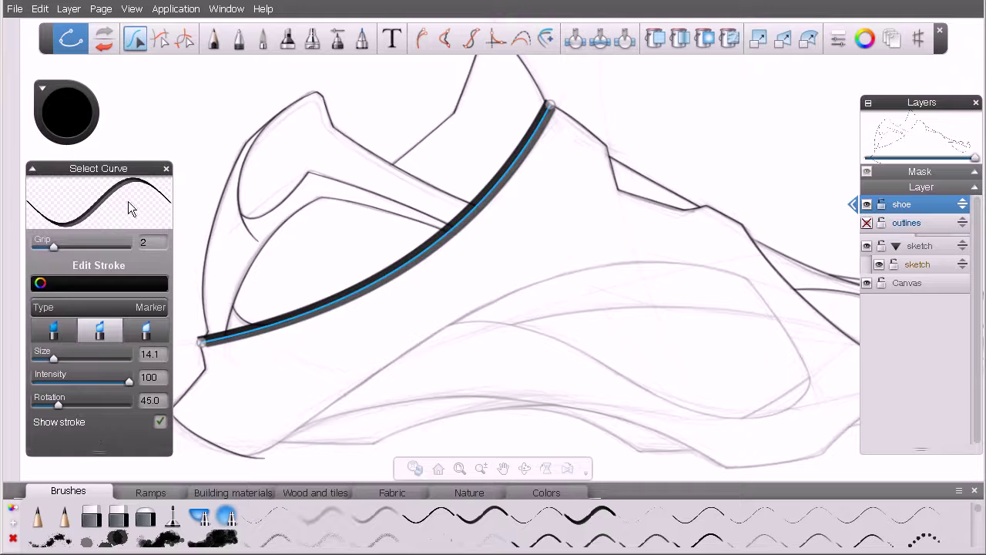
{"action": "left_click_drag", "start_coordinate": [126, 168], "coordinate": [124, 162]}
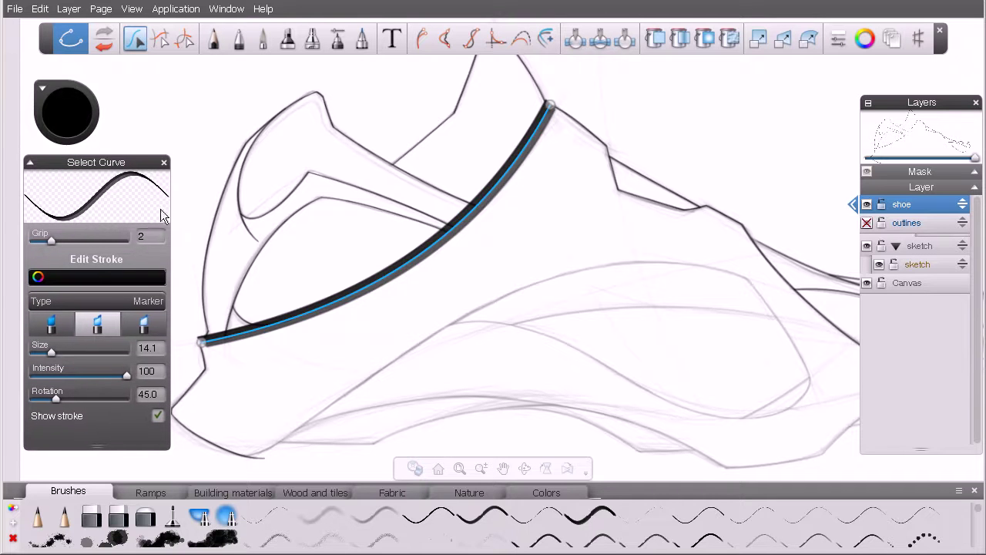
{"action": "left_click", "coordinate": [102, 277]}
{"action": "left_click", "coordinate": [115, 299]}
{"action": "left_click", "coordinate": [138, 340]}
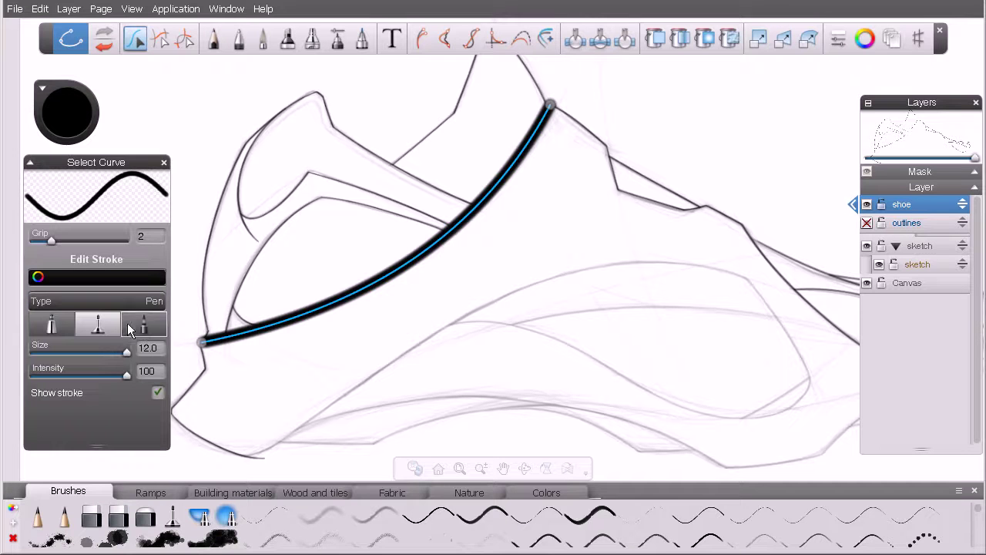
{"action": "mouse_move", "coordinate": [126, 354]}
{"action": "left_mouse_down"}
{"action": "mouse_move", "coordinate": [91, 354]}
{"action": "mouse_move", "coordinate": [97, 379]}
{"action": "mouse_move", "coordinate": [82, 378]}
{"action": "left_mouse_up"}
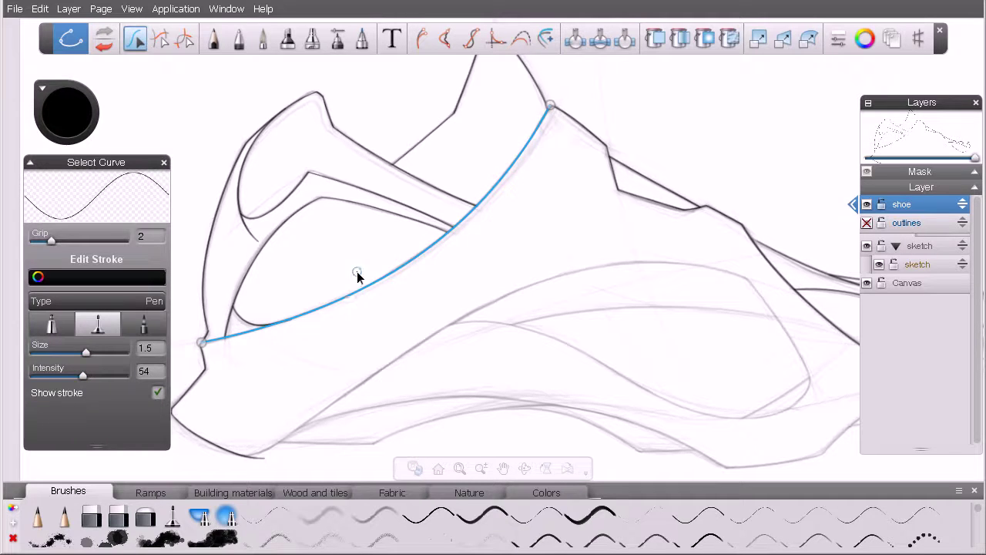
{"action": "left_click", "coordinate": [354, 327]}
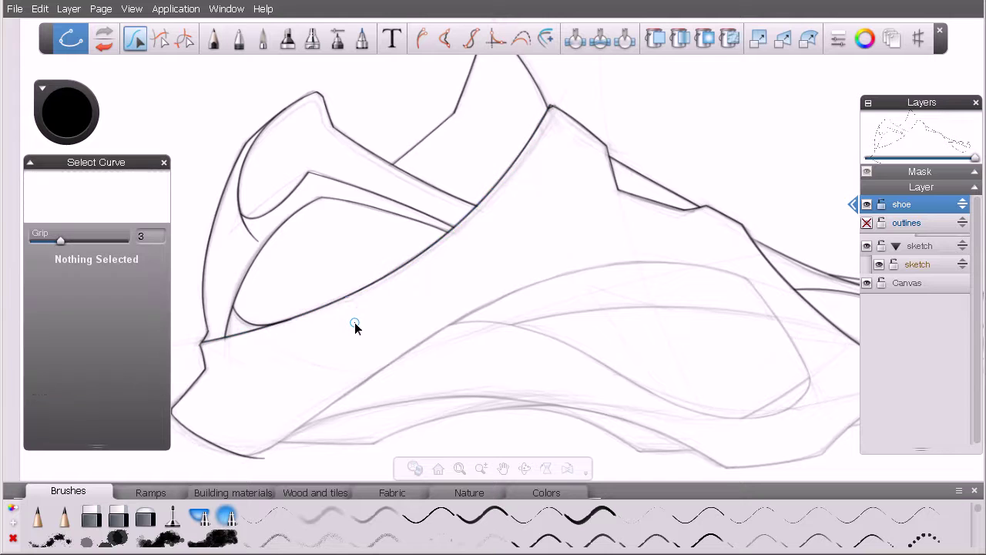
Hide the stroke of the long side-panel curve running from the heel up to the tongue, and deselect it
{"action": "left_click", "coordinate": [353, 281]}
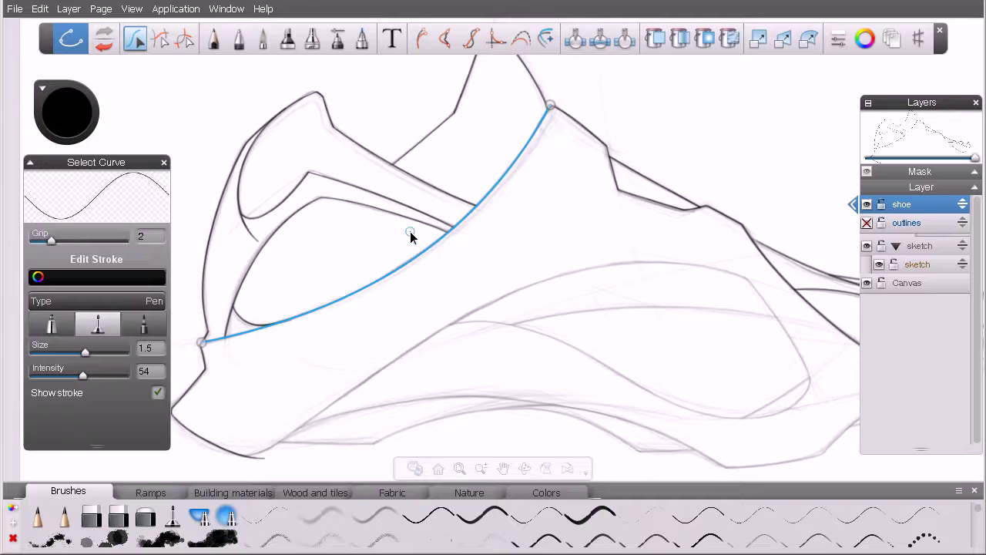
{"action": "left_click", "coordinate": [243, 271]}
{"action": "left_click", "coordinate": [330, 199]}
{"action": "left_click", "coordinate": [409, 230]}
{"action": "left_click", "coordinate": [157, 393]}
{"action": "left_click", "coordinate": [325, 324]}
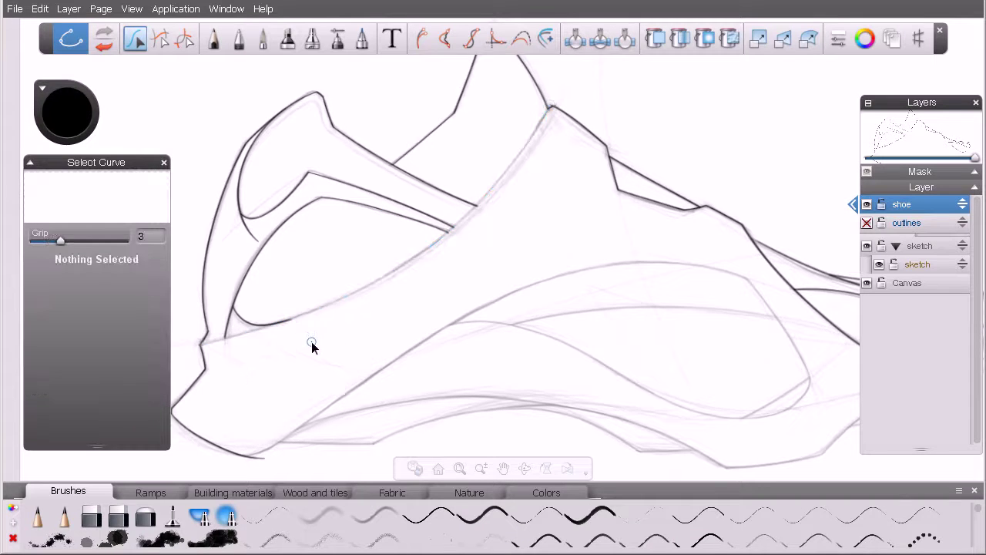
Hide the strokes of the rounded curve and the peaked curve outlining the inner heel panel, and deselect them
{"action": "left_click", "coordinate": [248, 322]}
{"action": "left_click", "coordinate": [157, 393]}
{"action": "left_click", "coordinate": [288, 267]}
{"action": "left_click", "coordinate": [306, 200]}
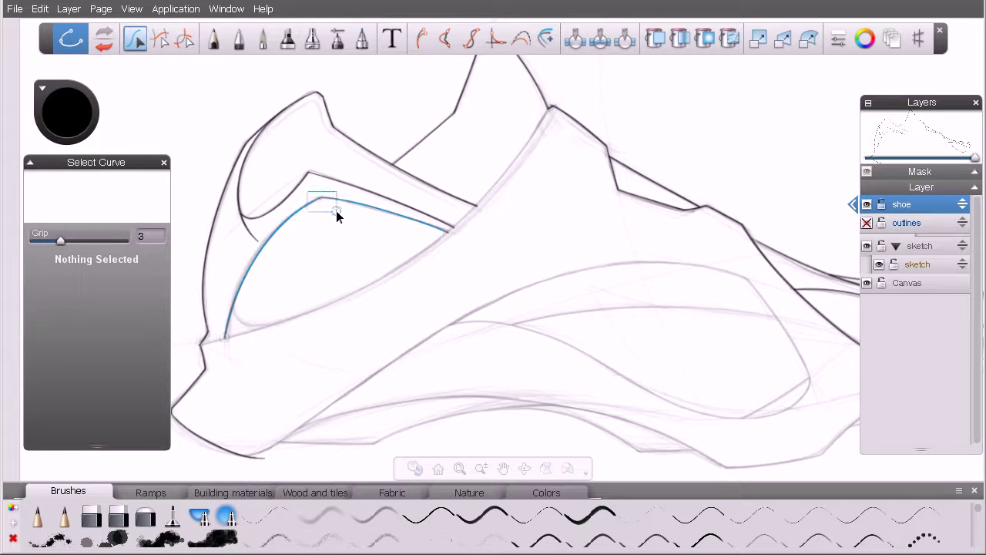
{"action": "left_click", "coordinate": [158, 392]}
{"action": "left_click", "coordinate": [439, 310]}
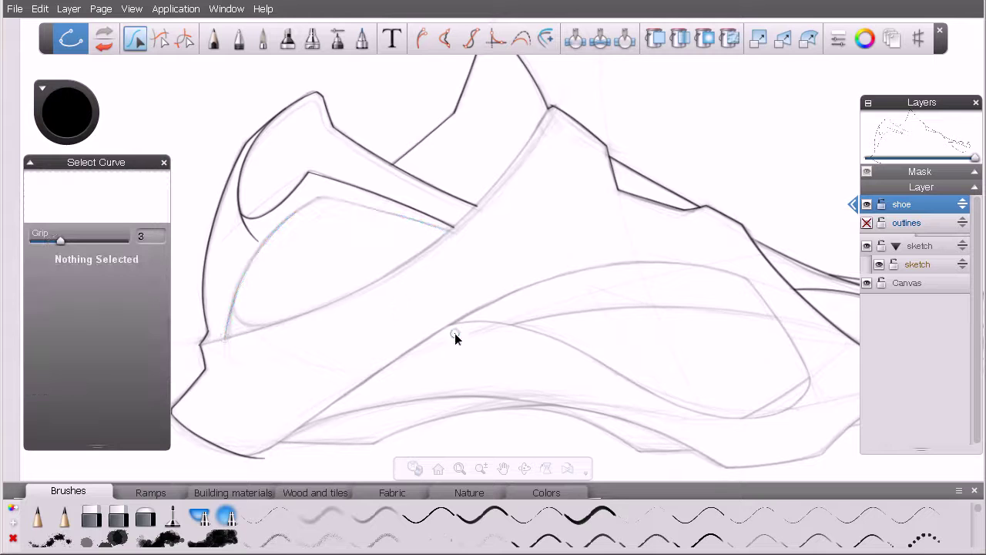
Select the three hidden curves around the inner heel panel together, show their strokes again, and deselect them
{"action": "mouse_move", "coordinate": [306, 194]}
{"action": "left_mouse_down"}
{"action": "mouse_move", "coordinate": [346, 227]}
{"action": "mouse_move", "coordinate": [375, 340]}
{"action": "mouse_move", "coordinate": [358, 348]}
{"action": "left_mouse_up"}
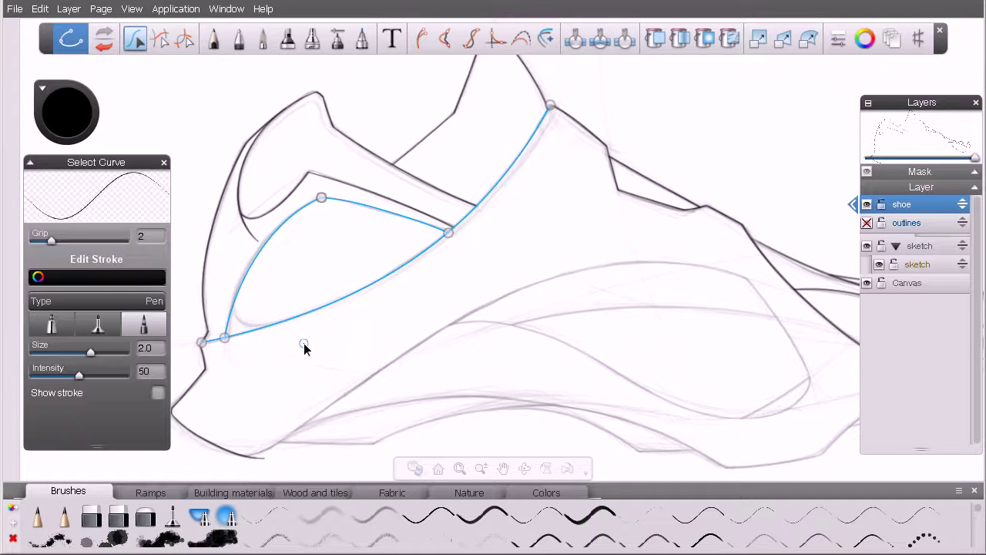
{"action": "left_click_drag", "start_coordinate": [247, 310], "coordinate": [244, 321]}
{"action": "left_click", "coordinate": [157, 392]}
{"action": "left_click", "coordinate": [400, 304]}
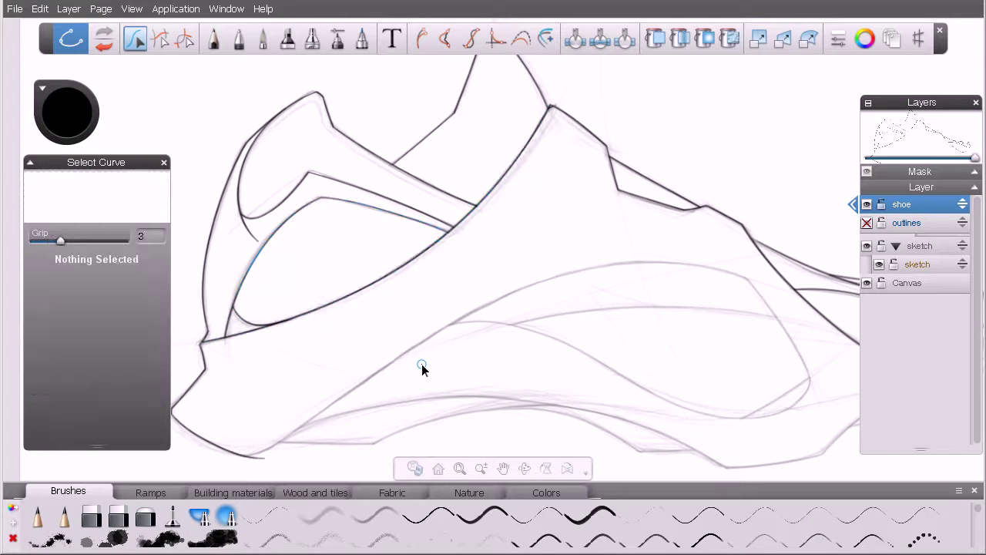
Bring the whole shoe drawing into view on the canvas
{"action": "key", "text": "space"}
{"action": "left_click_drag", "start_coordinate": [473, 208], "coordinate": [407, 223]}
{"action": "left_click_drag", "start_coordinate": [441, 253], "coordinate": [378, 311]}
{"action": "key", "text": "space"}
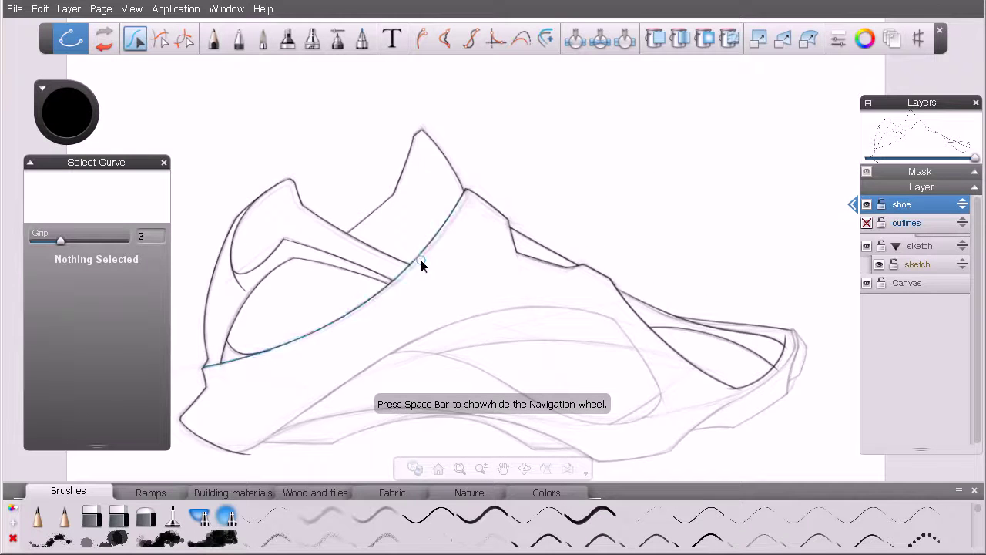